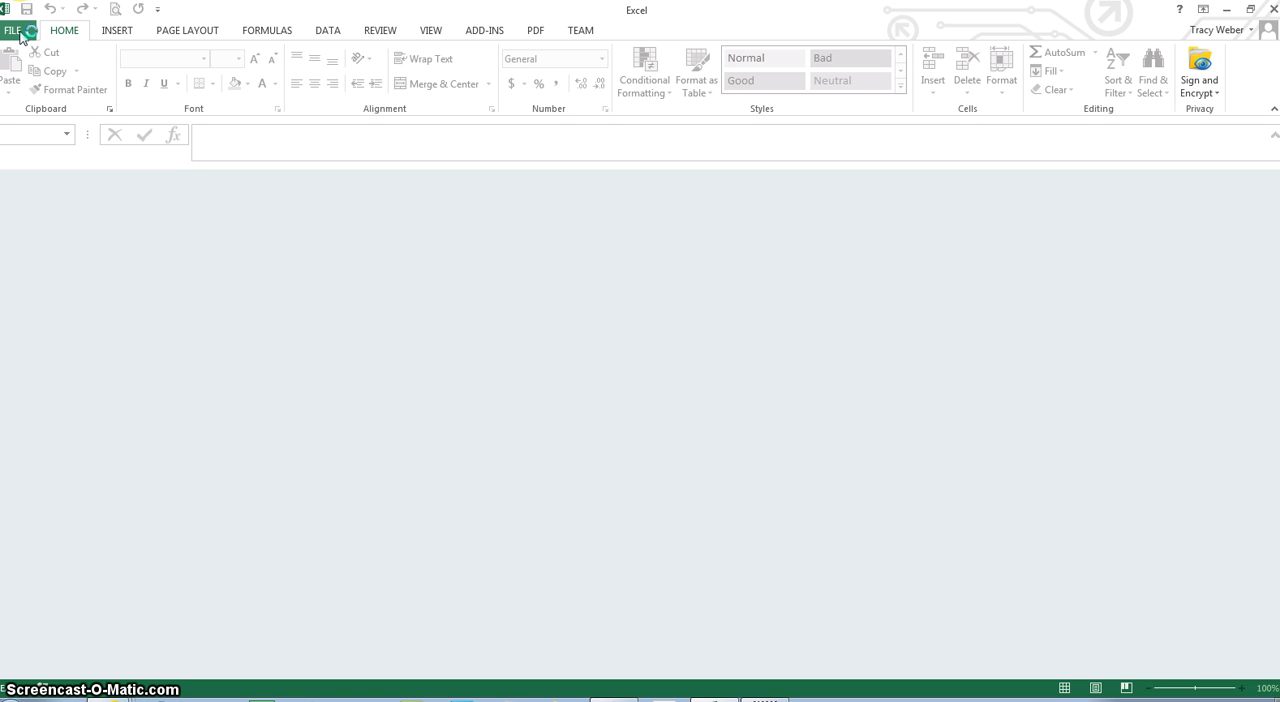
Open the workbook WBPerfStats.xlsx from the ExcelS3 folder on OneDrive
click(20, 35)
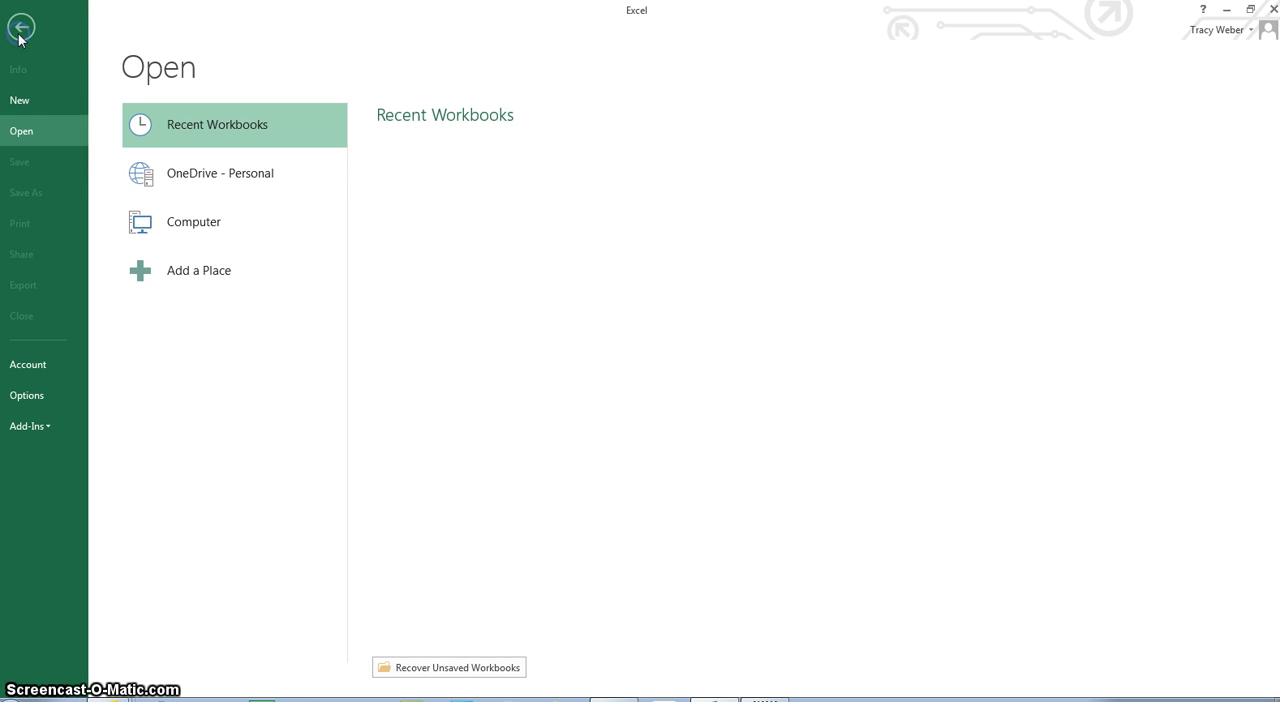
click(160, 178)
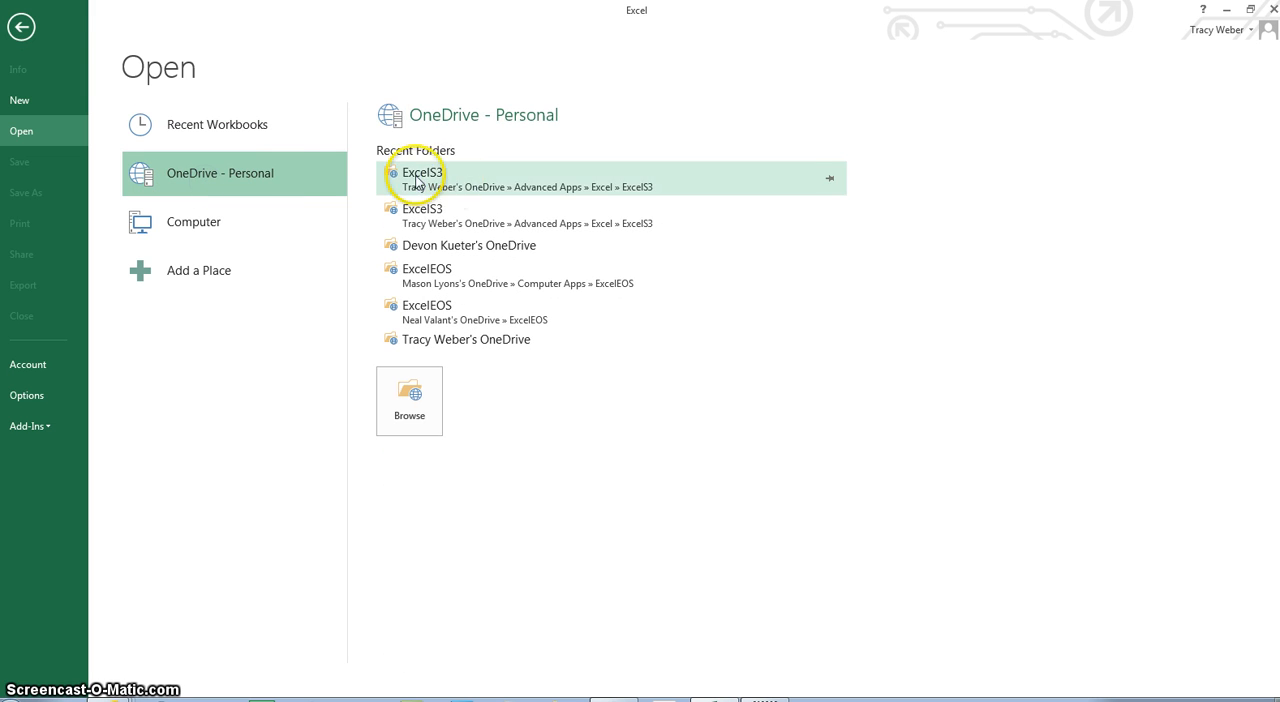
click(457, 183)
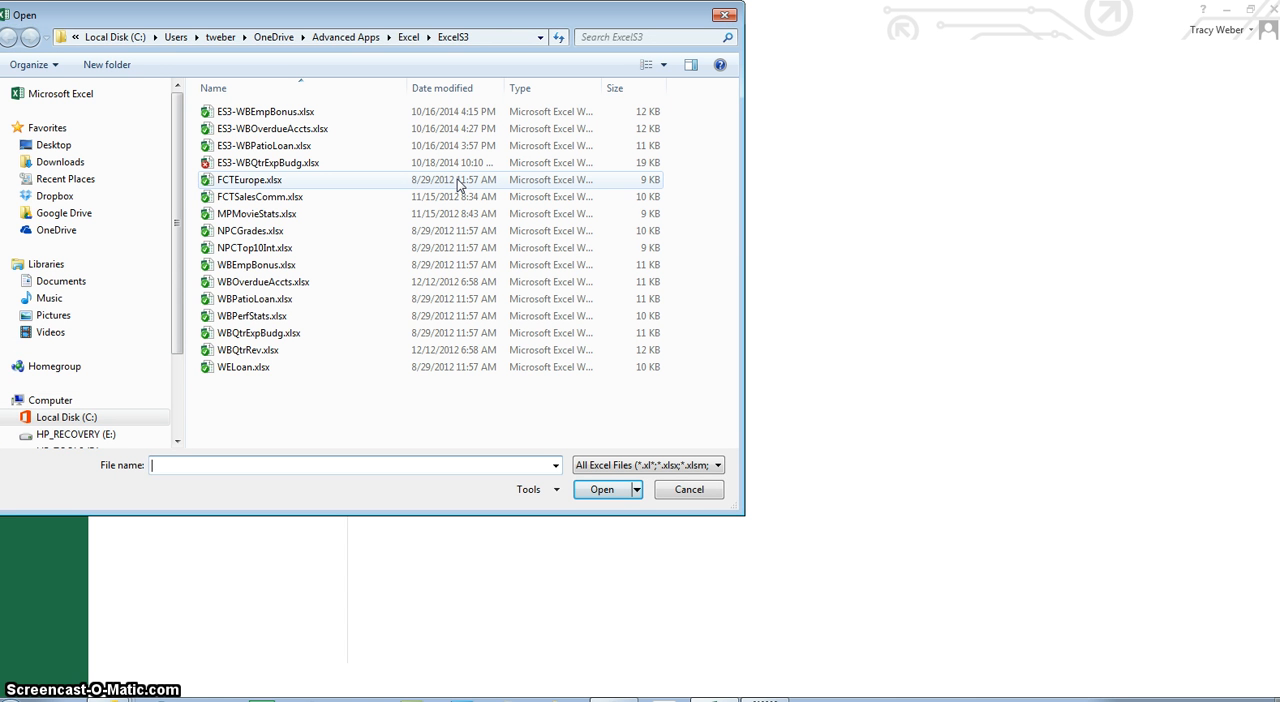
click(259, 317)
click(598, 489)
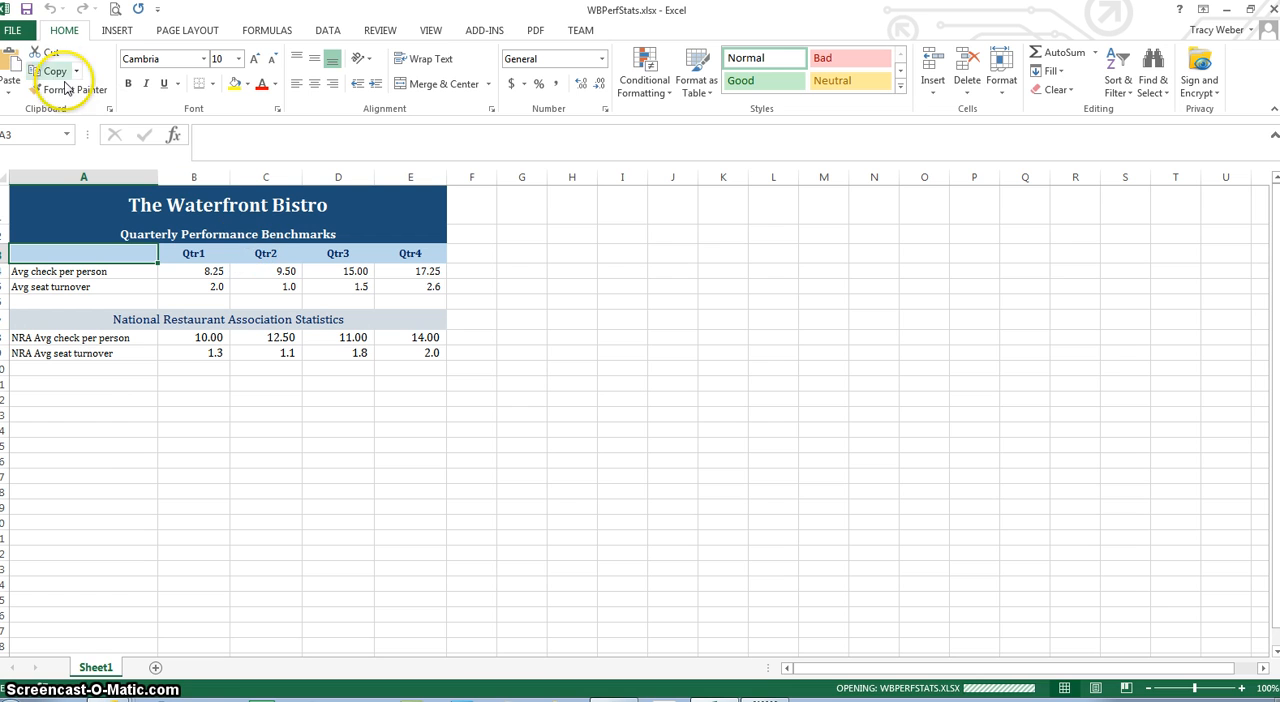
Save a copy of the workbook as ES3-WBPerfStats.xlsx in the current ExcelS3 folder
click(18, 30)
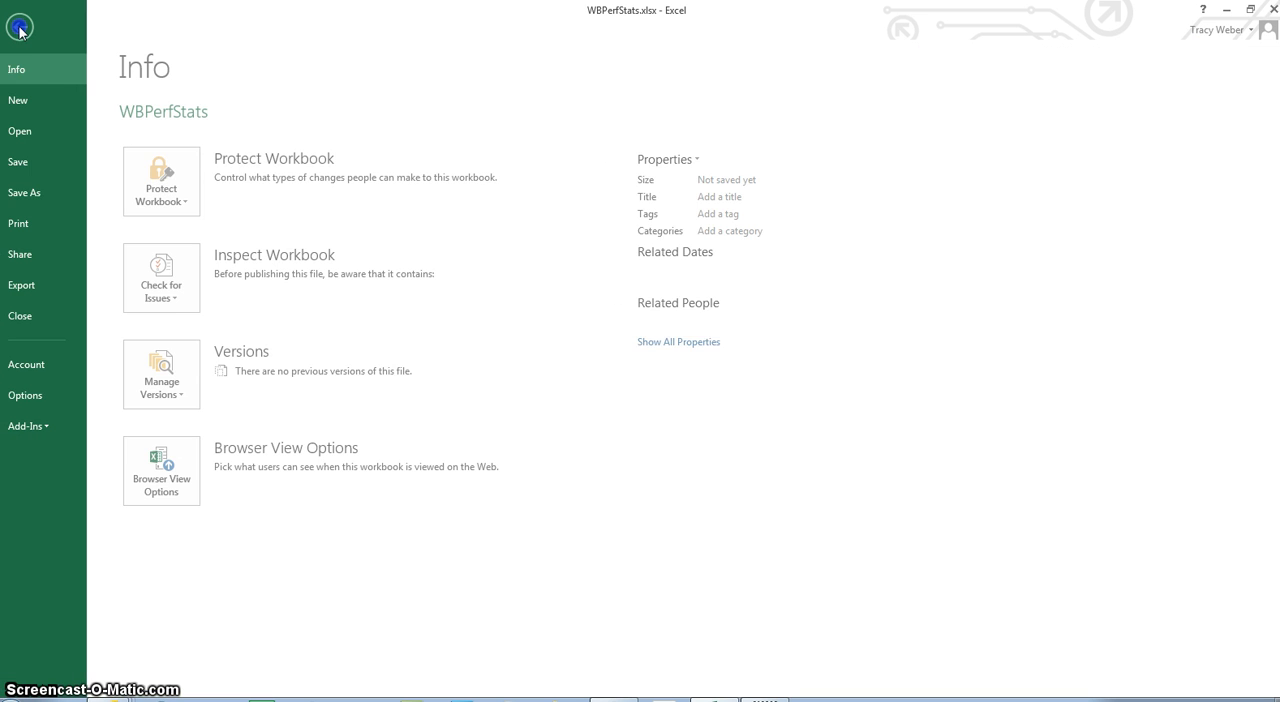
click(50, 191)
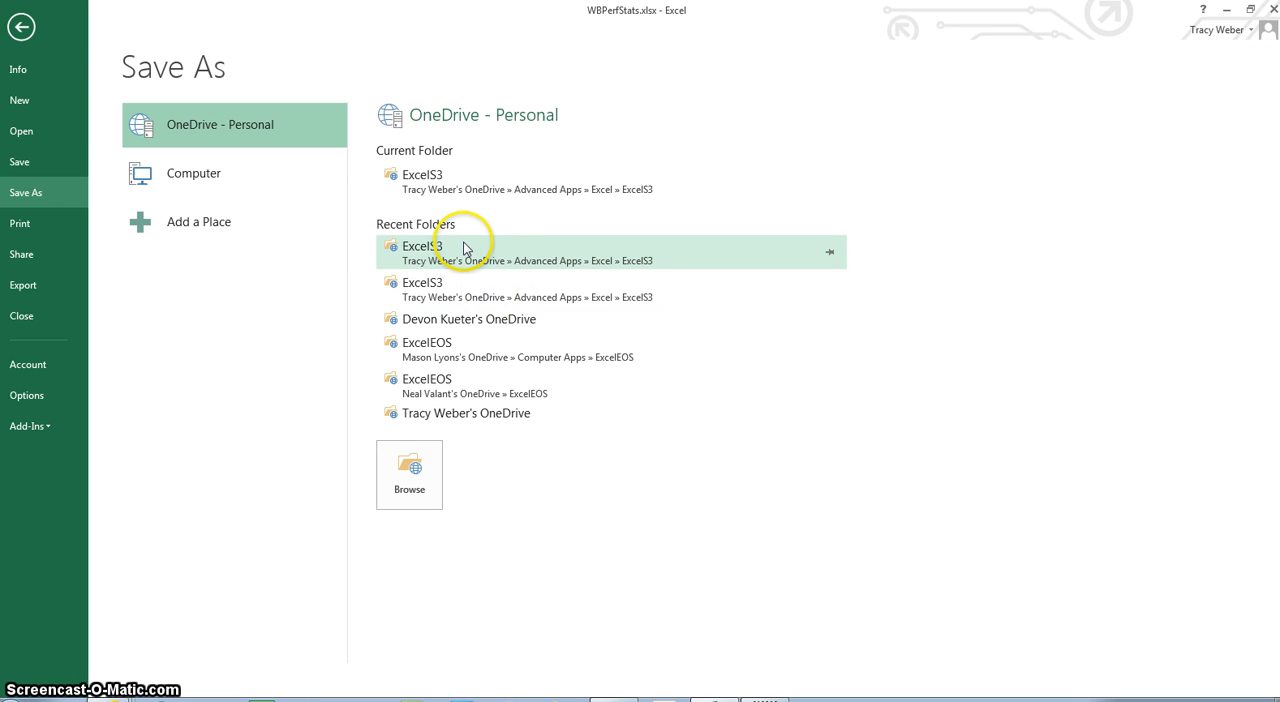
click(448, 178)
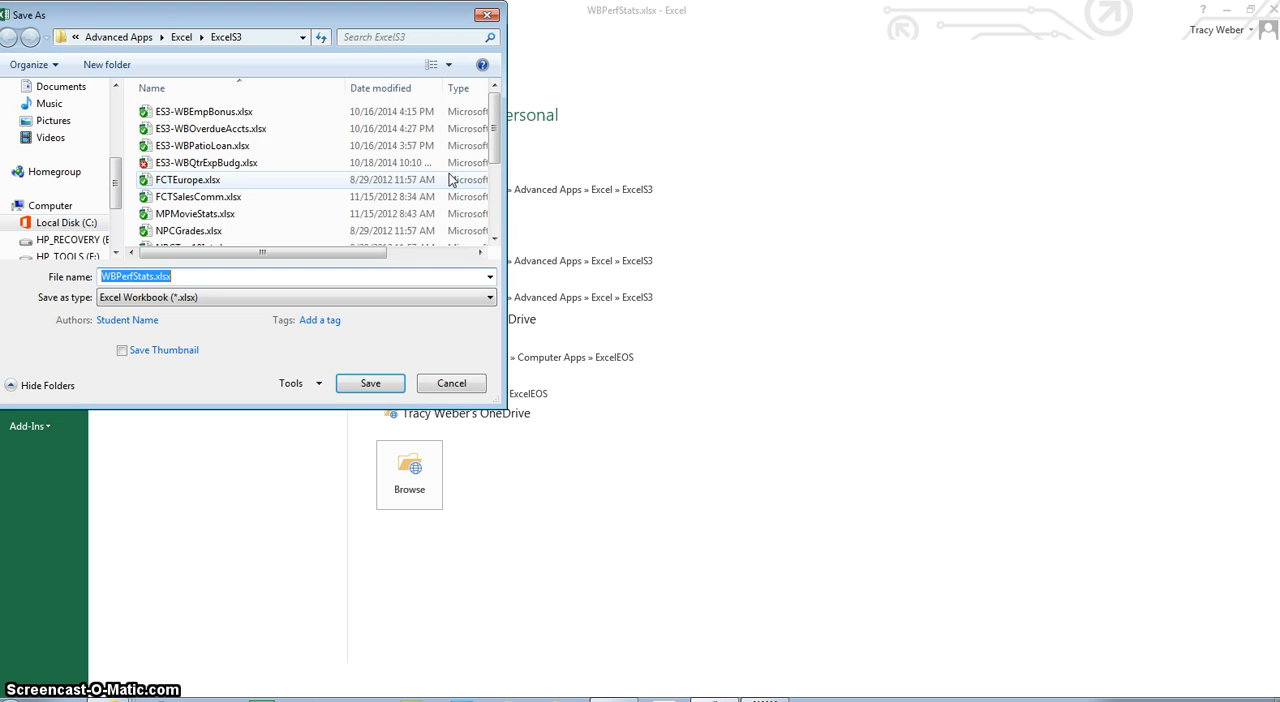
key(Home)
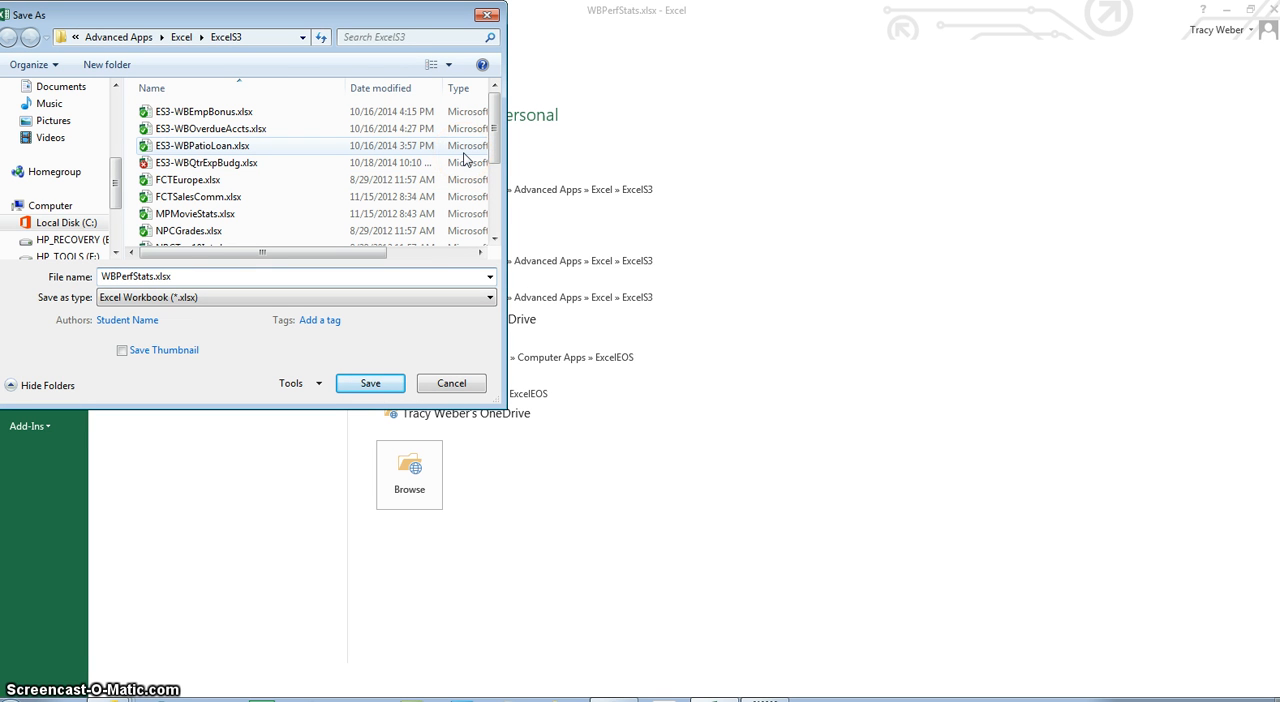
text(ES3)
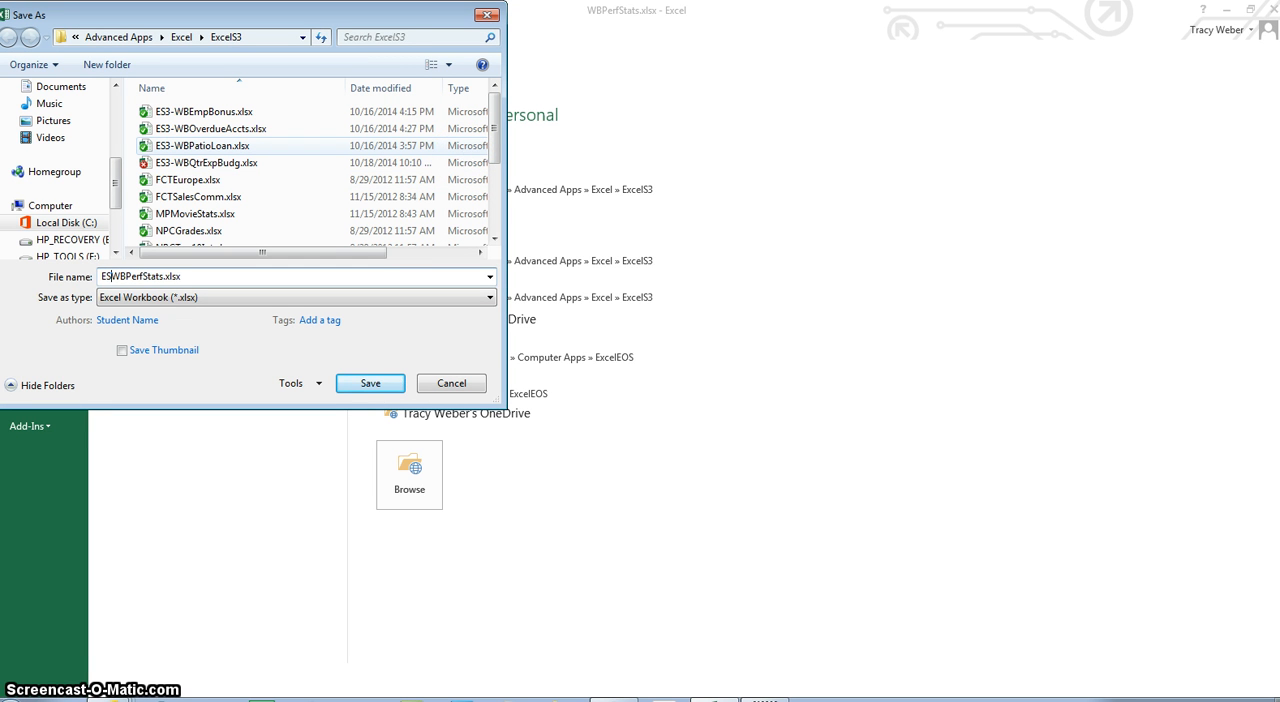
text(-)
key(ctrl+a)
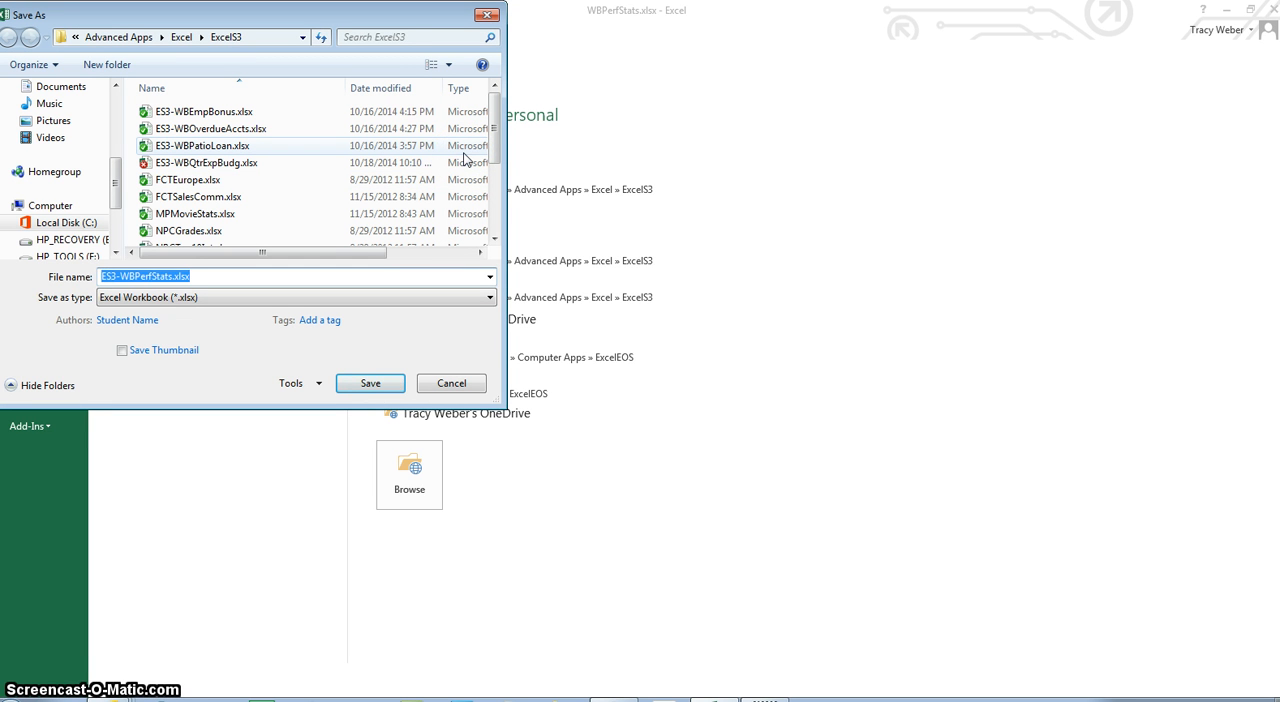
key(Return)
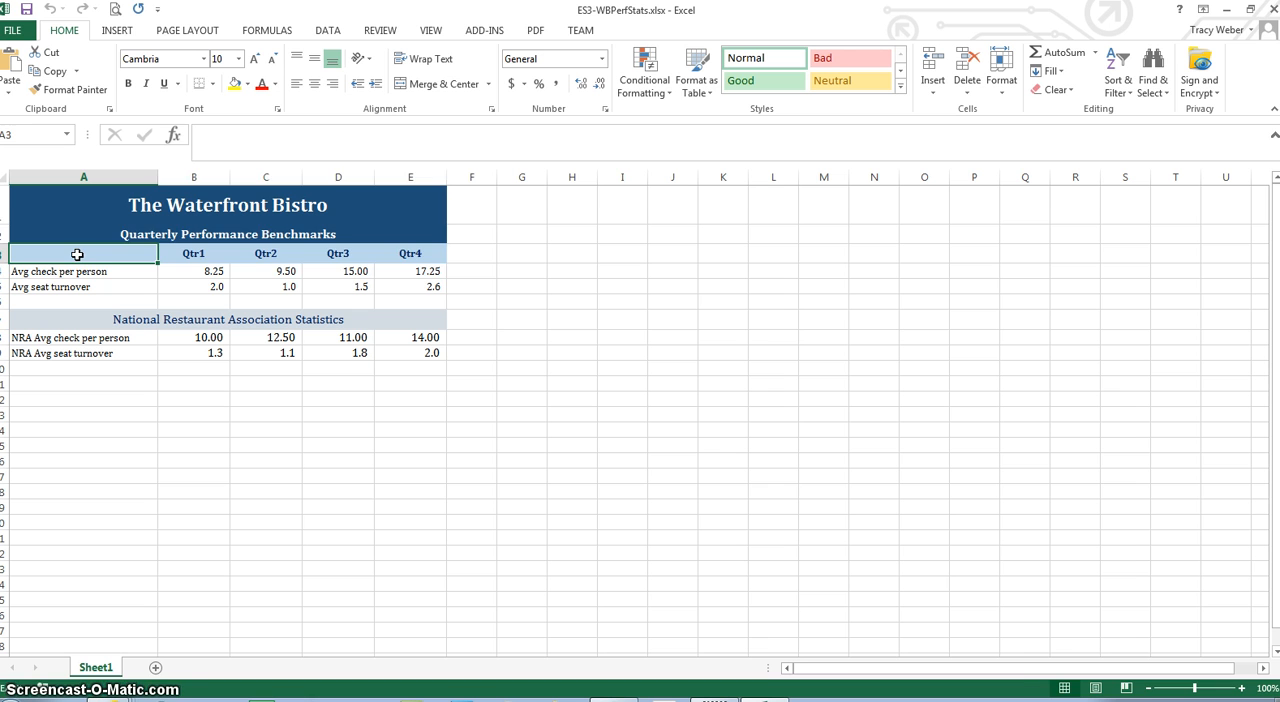
Insert a 2-D Line with Markers chart from the quarter headings and both average check per person rows (A3:E4 and A8:E8)
drag(77, 254, 405, 277)
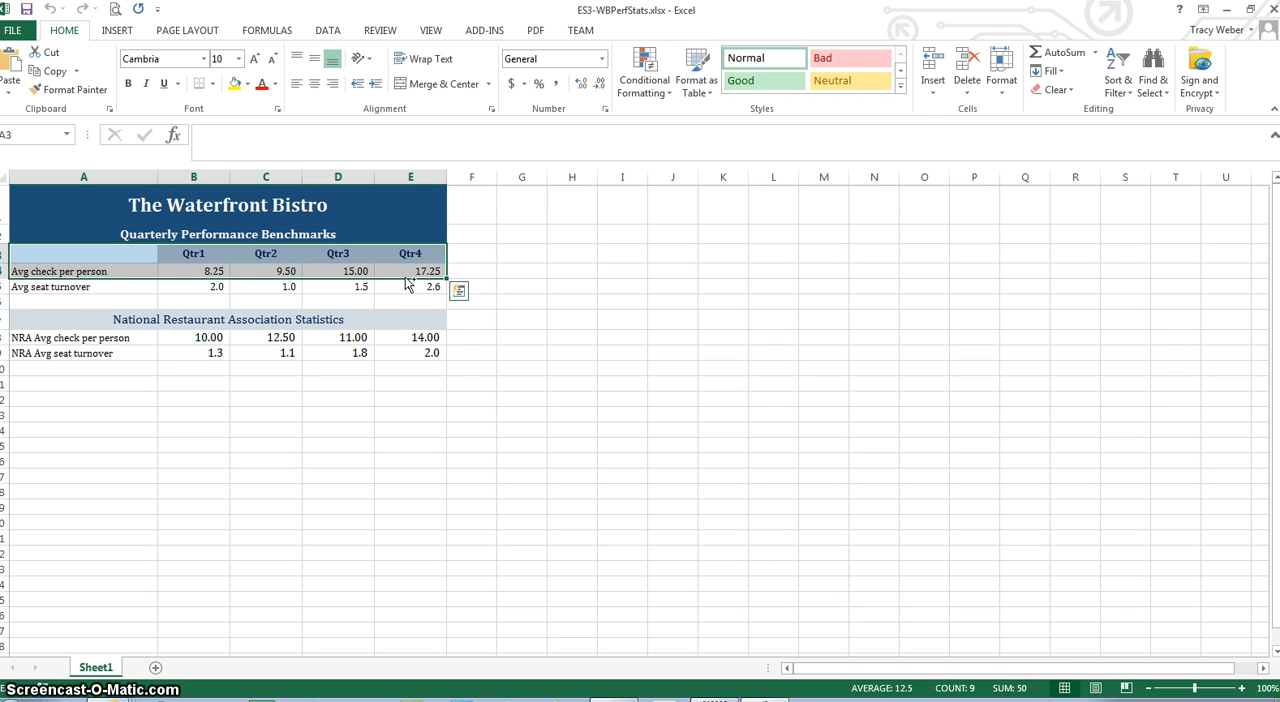
click(64, 338)
drag(64, 338, 423, 337)
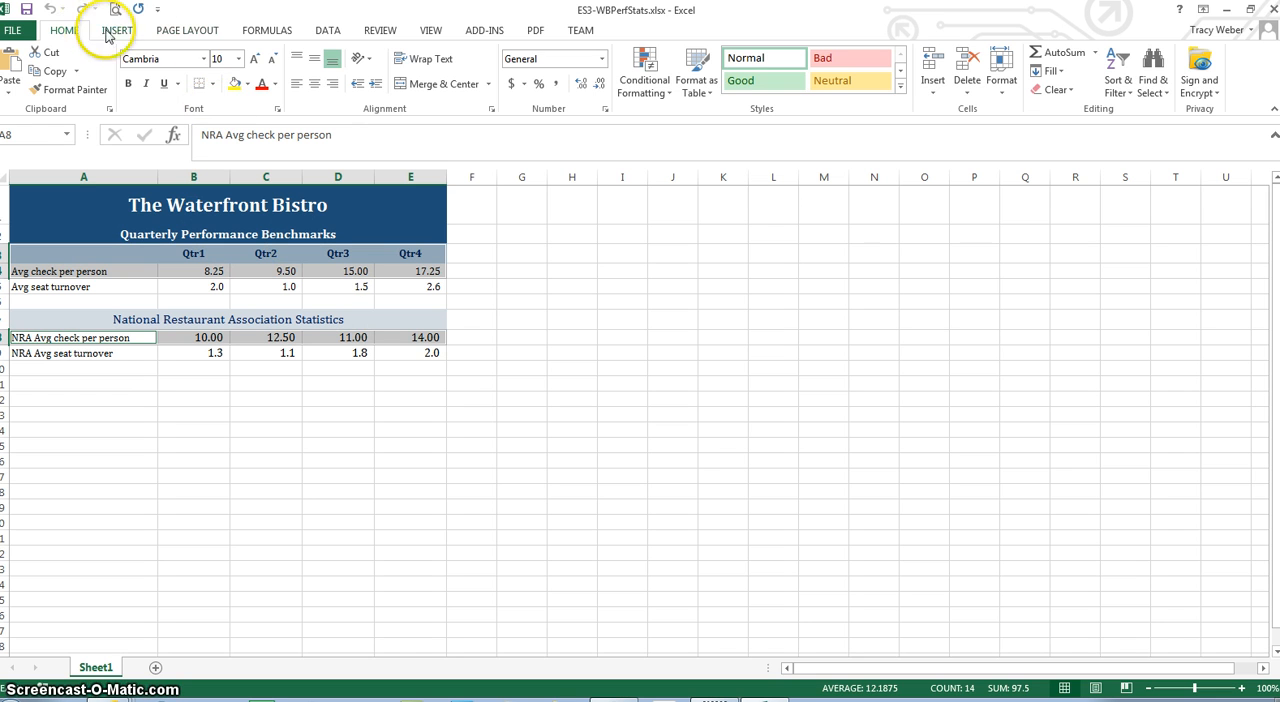
click(117, 31)
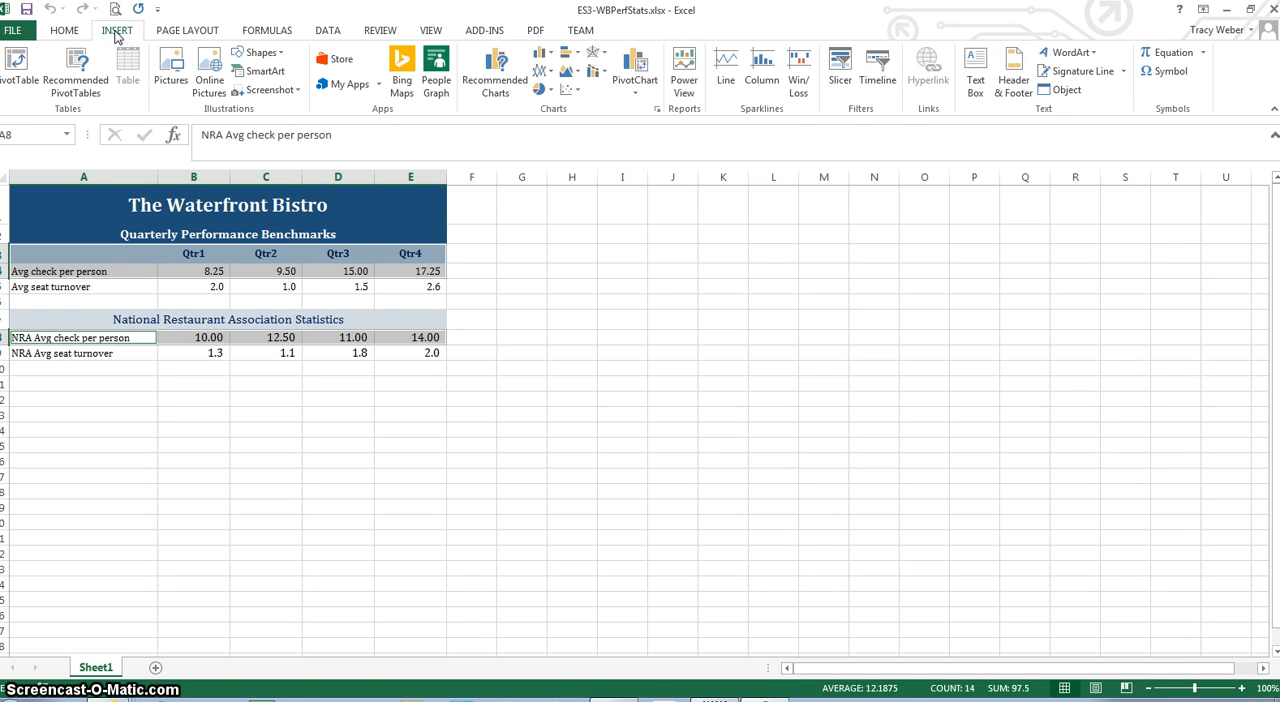
click(551, 75)
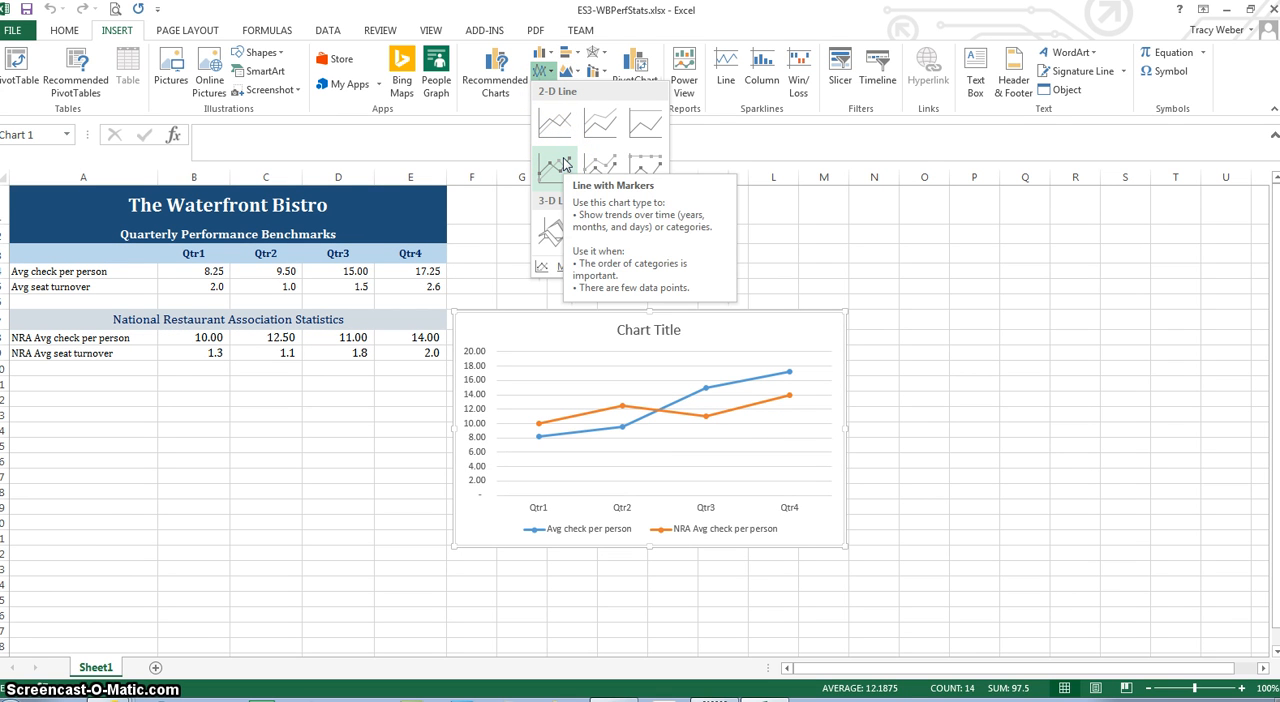
click(600, 168)
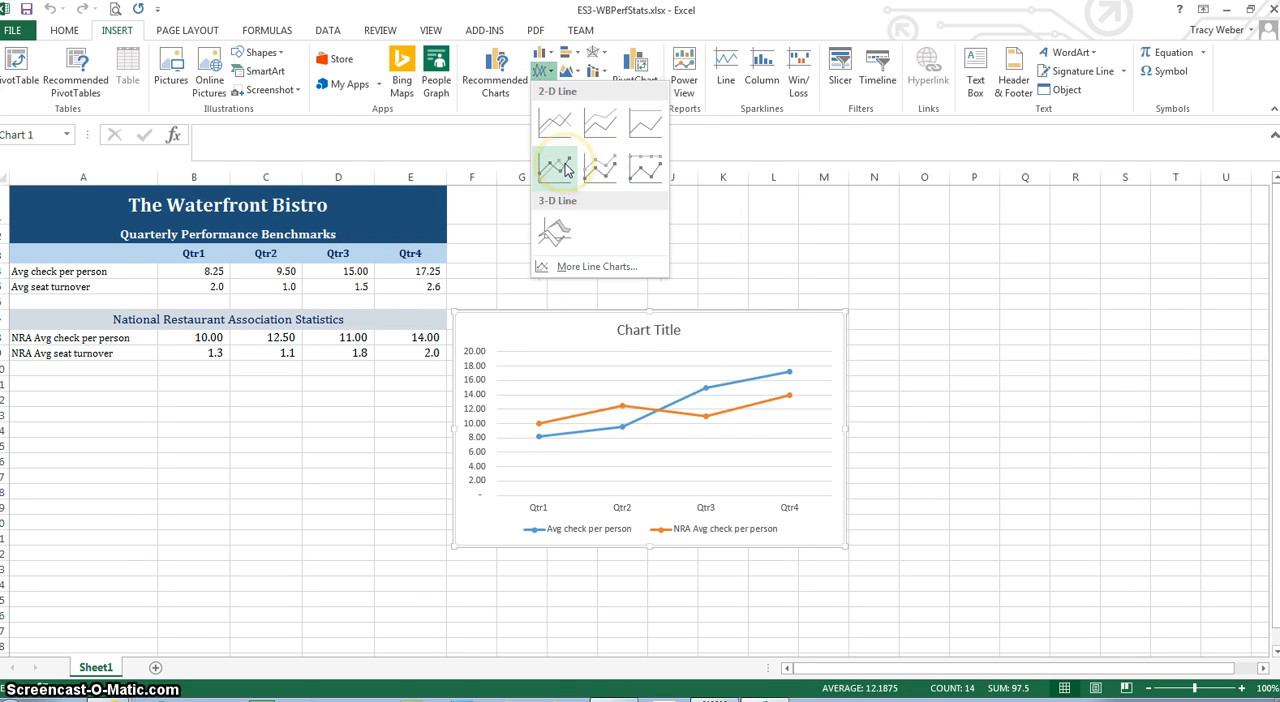
click(565, 168)
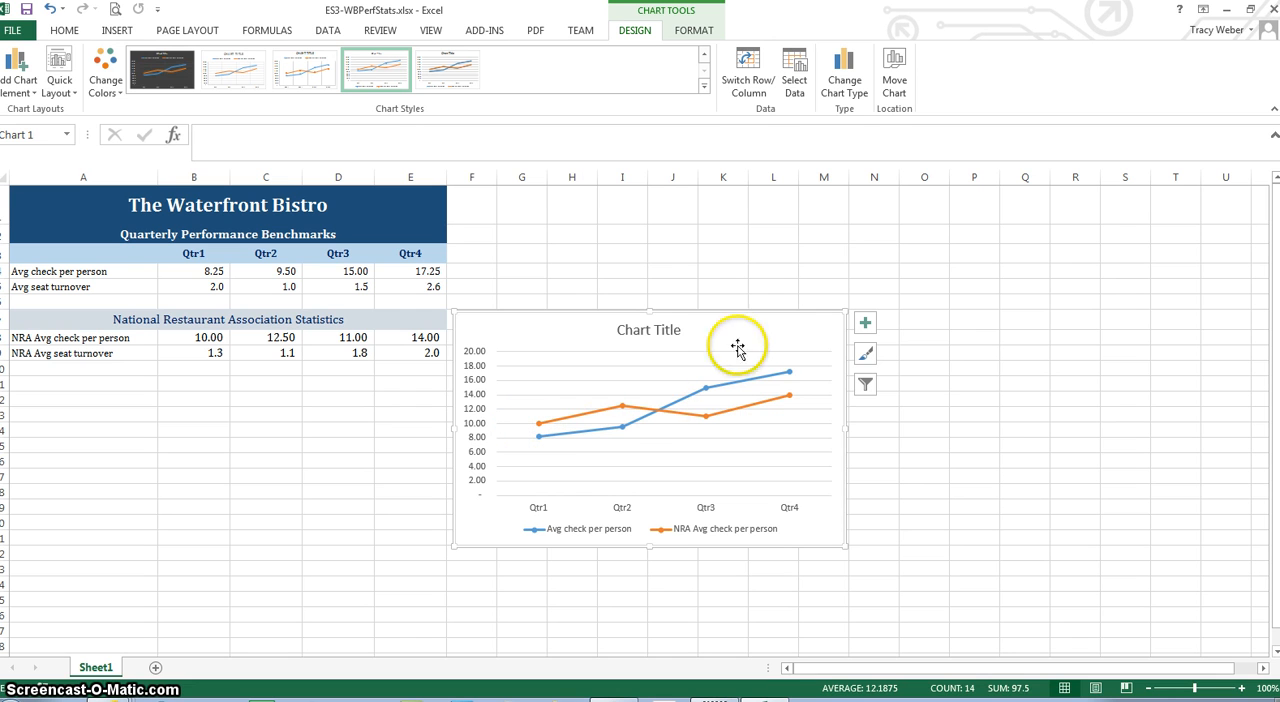
Apply quick layout Layout 12 to the average check chart and move it below the data, starting at row 11
mouse_move(767, 379)
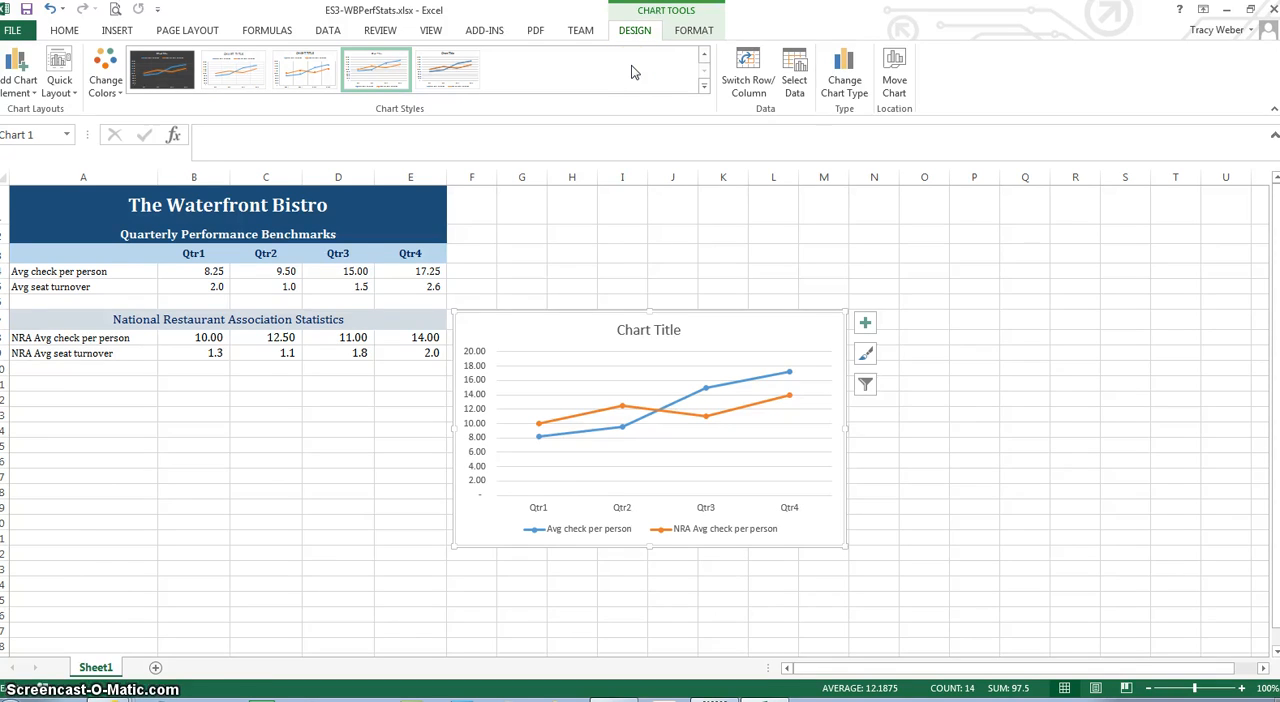
click(704, 86)
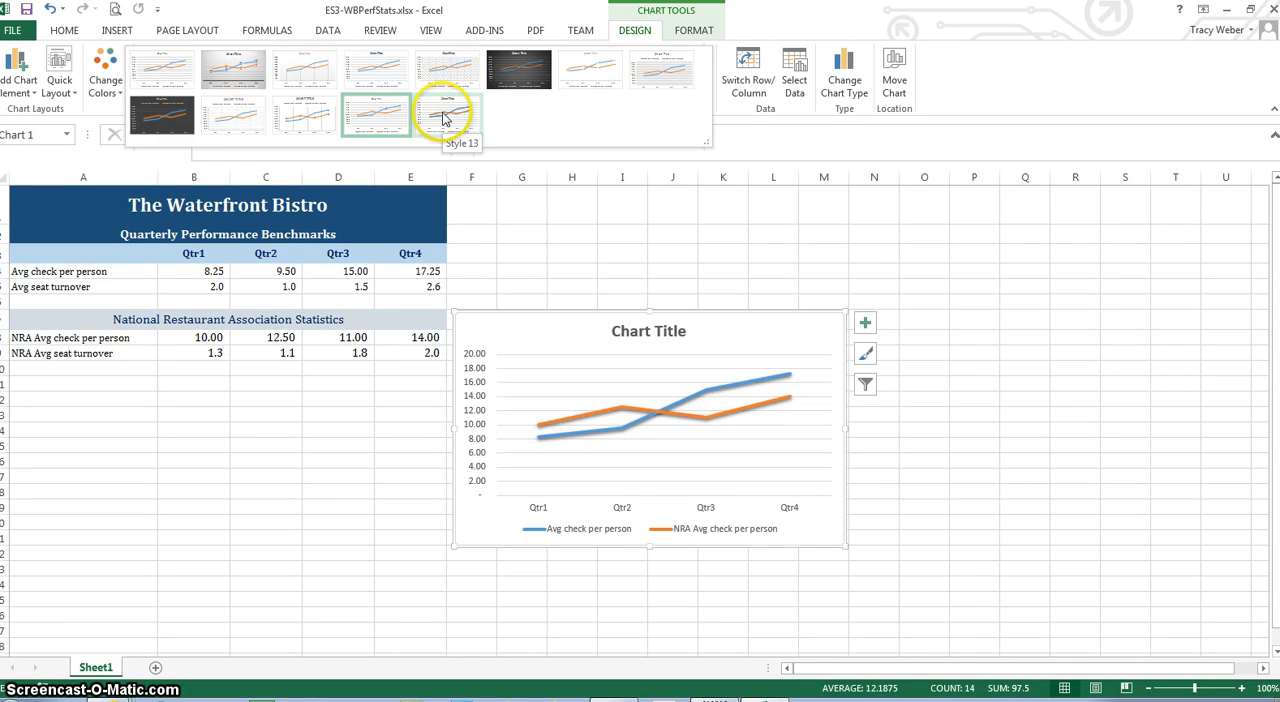
click(59, 78)
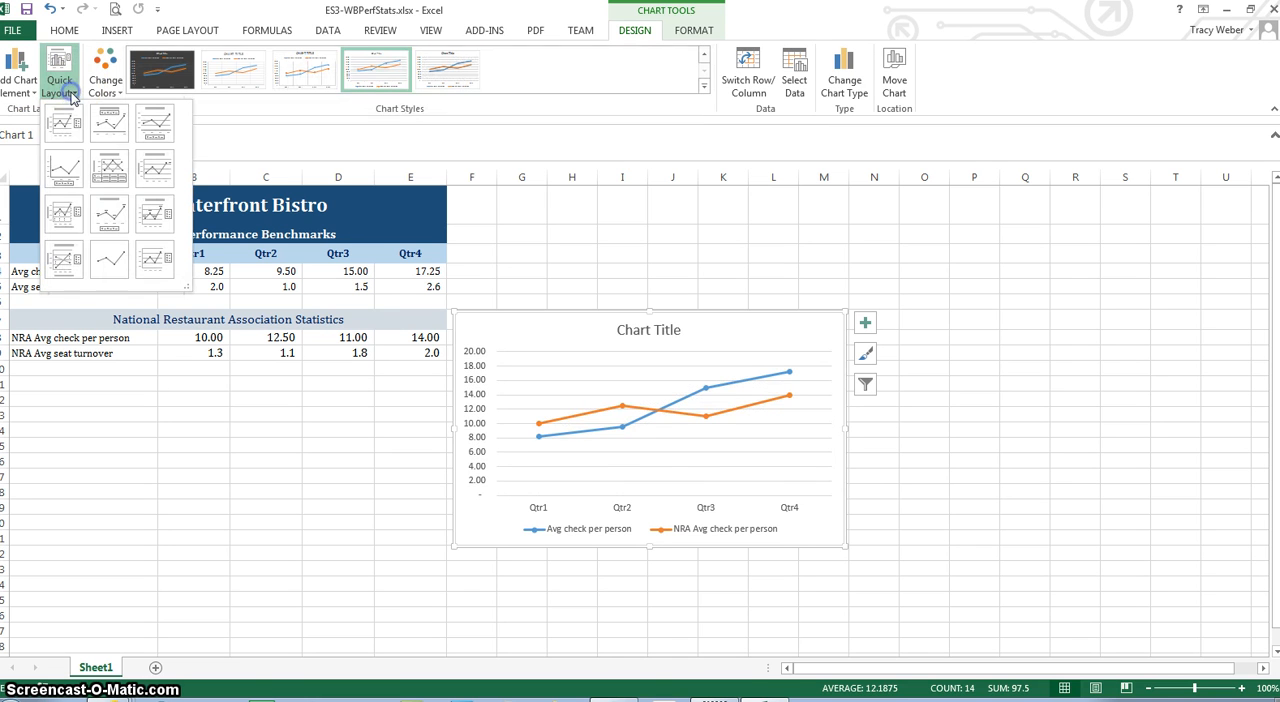
click(152, 263)
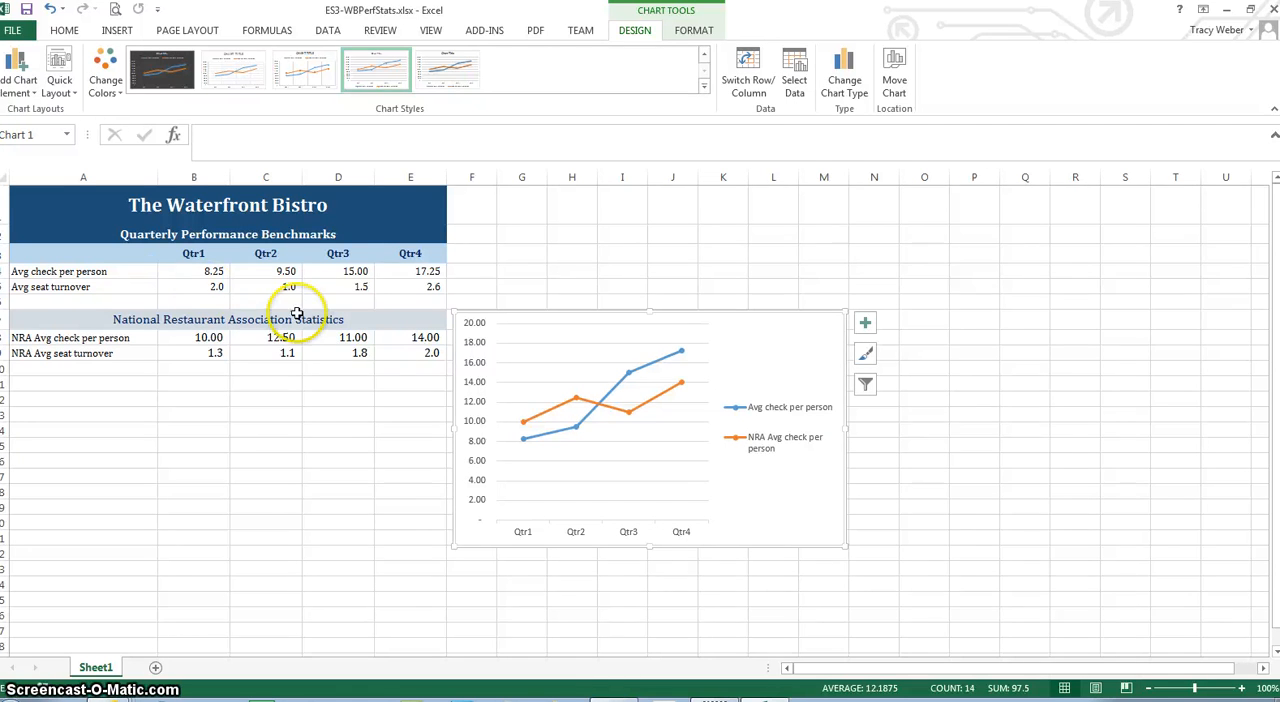
drag(671, 363, 336, 414)
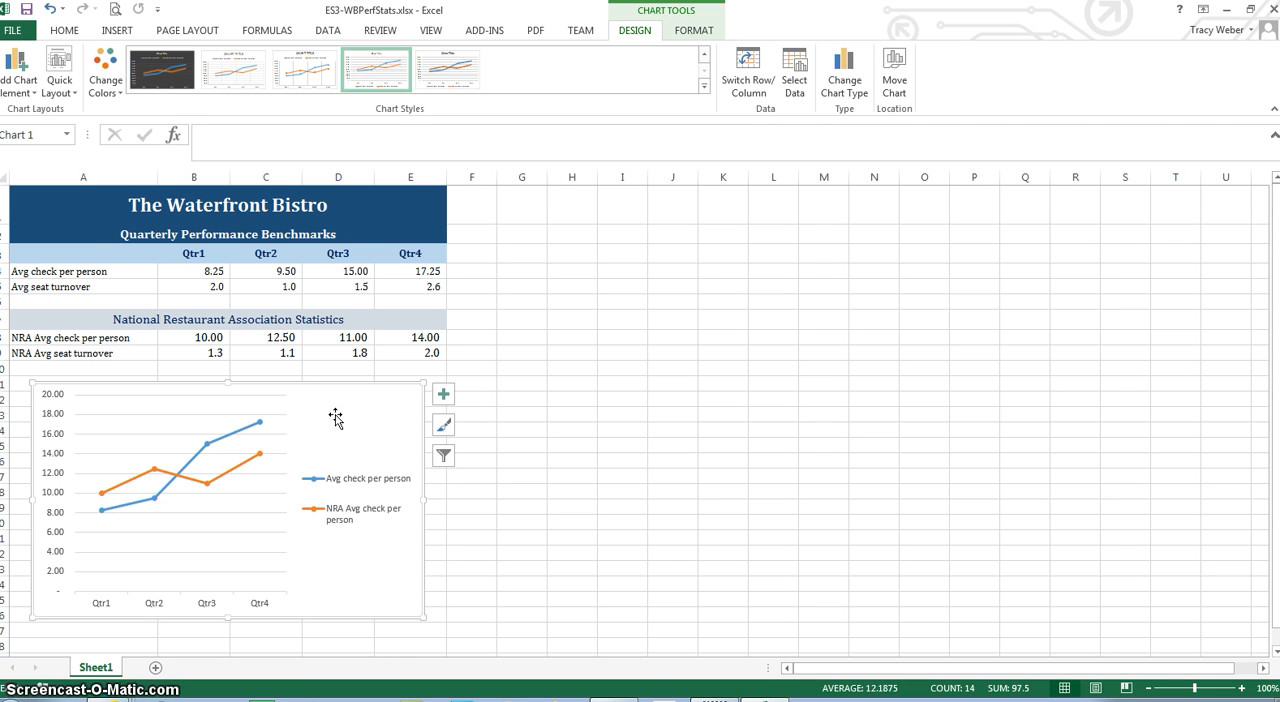
Insert a 2-D Line with Markers chart from the quarter headings and both average seat turnover rows (A3:E3, A5:E5 and A9:E9)
click(74, 255)
drag(74, 257, 405, 256)
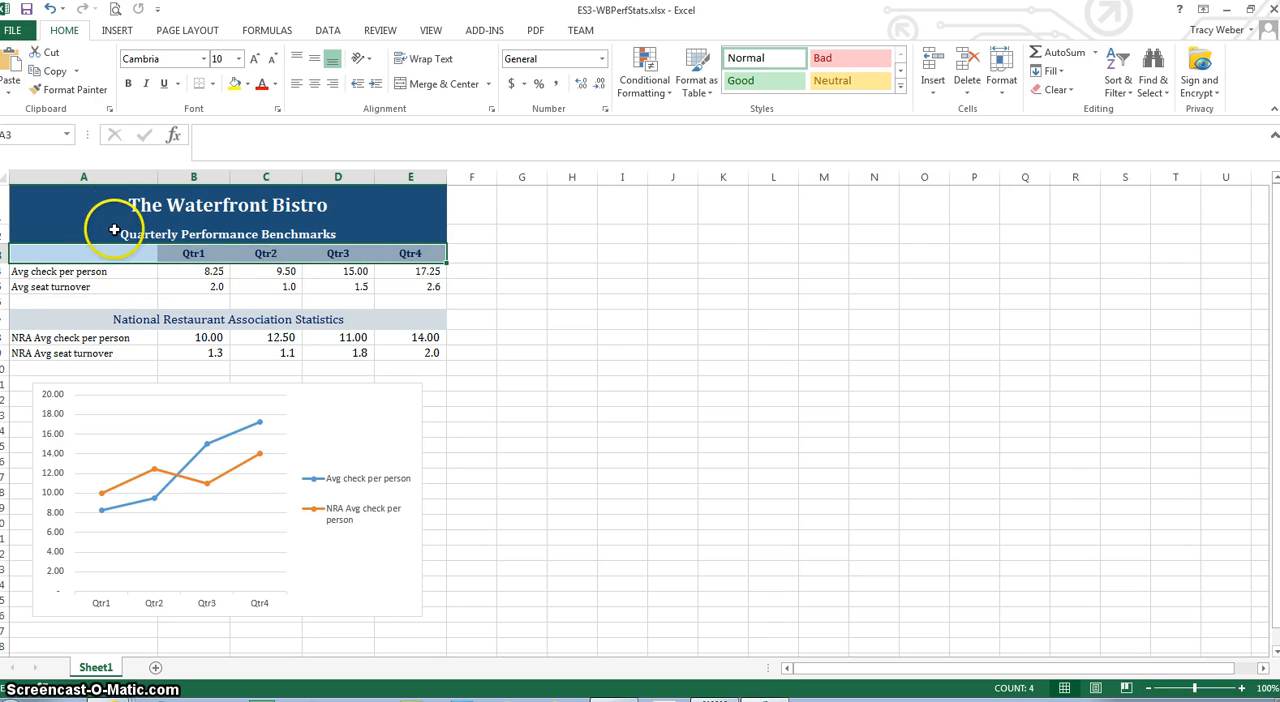
drag(86, 287, 437, 287)
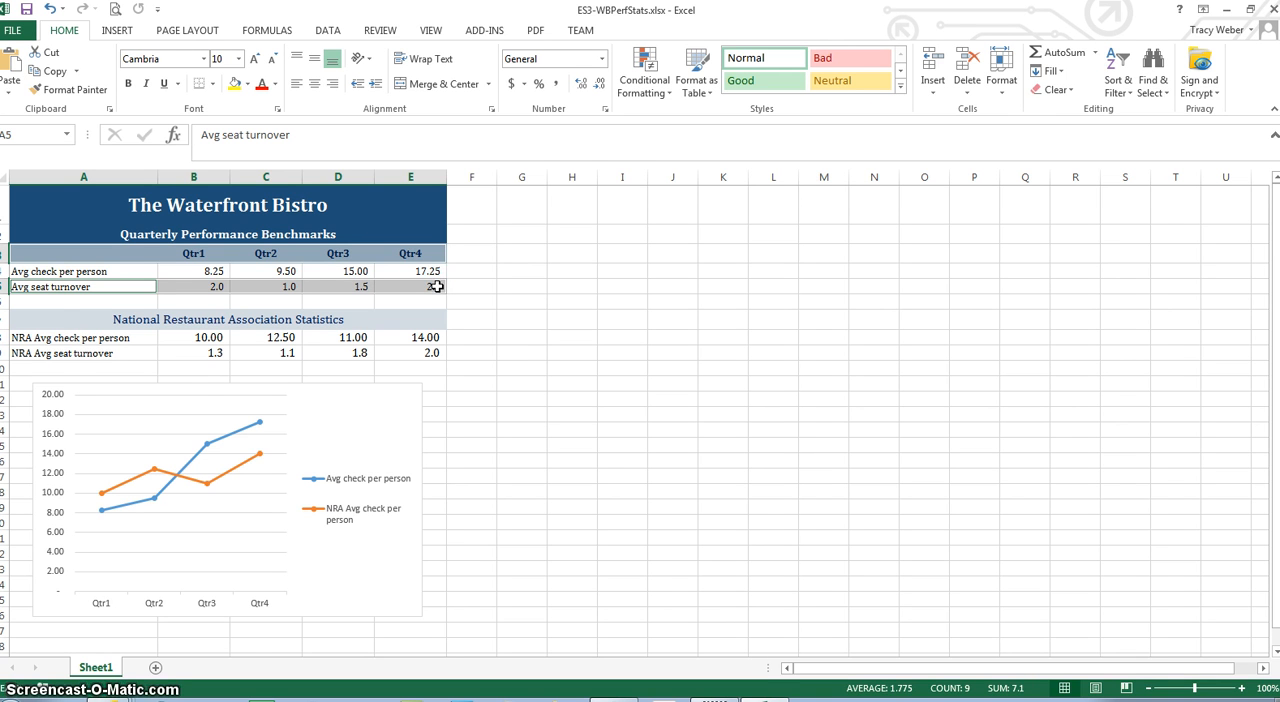
drag(51, 356, 418, 357)
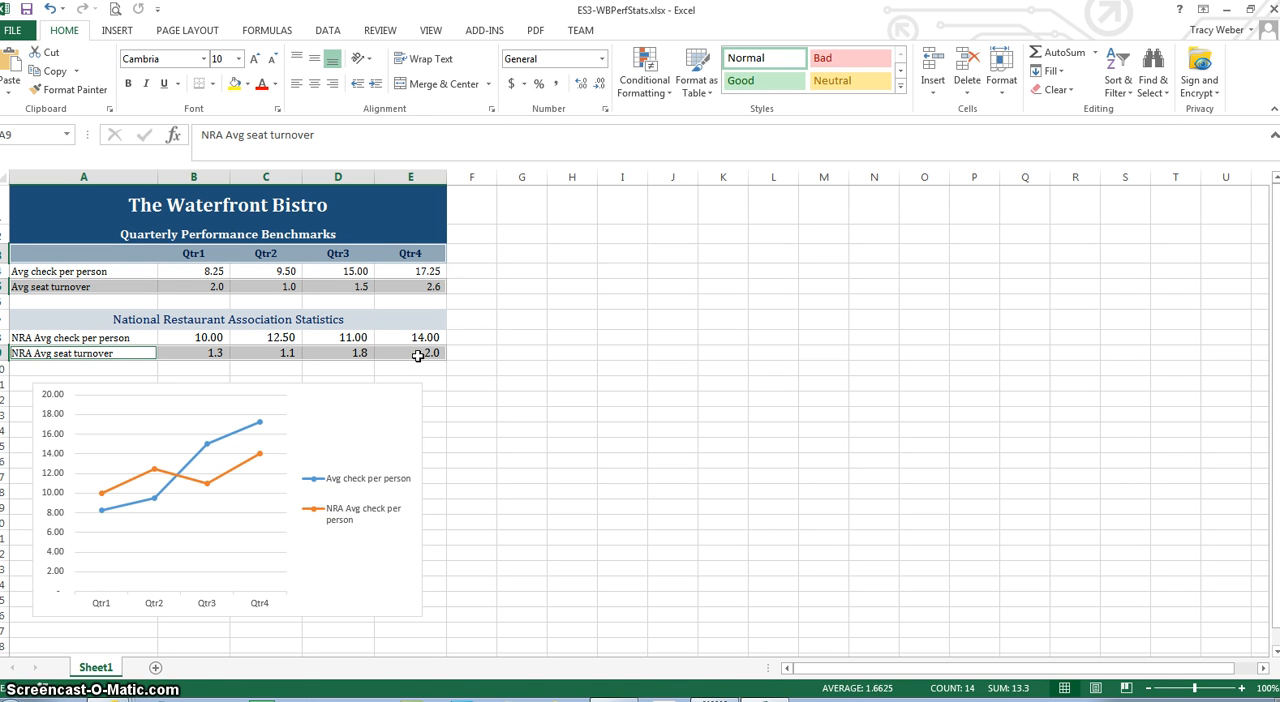
click(117, 30)
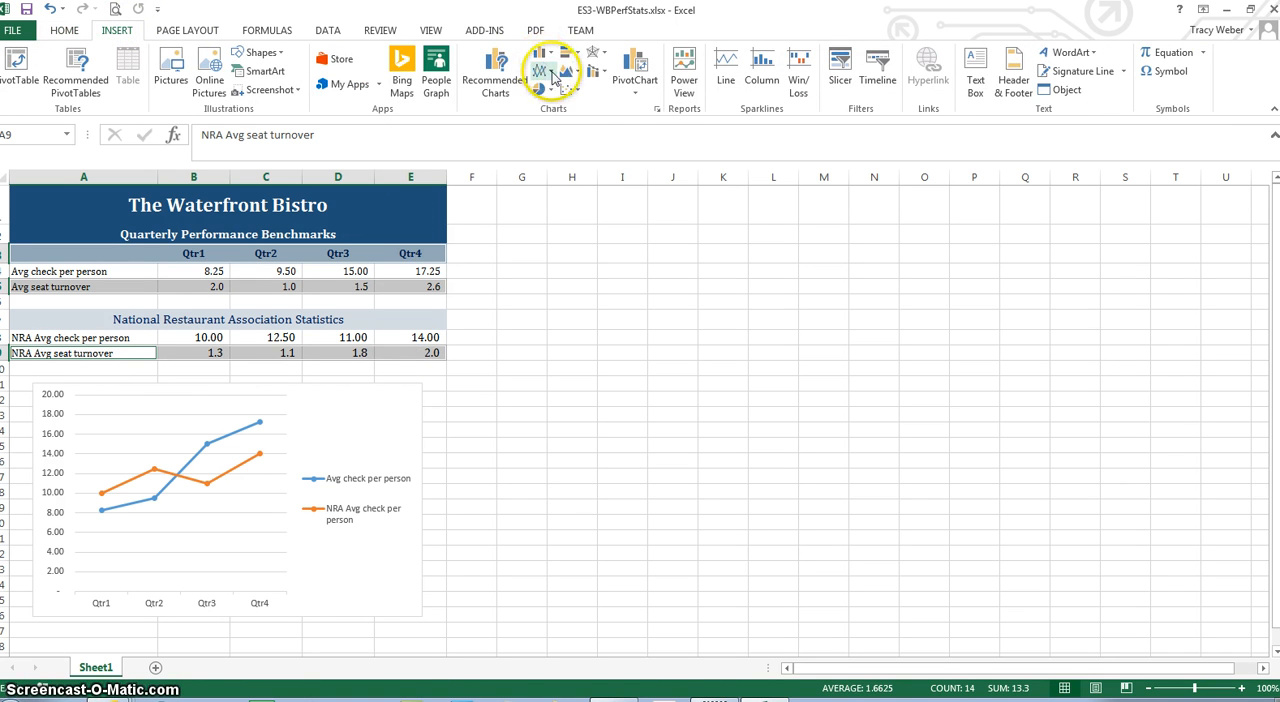
click(549, 74)
click(554, 167)
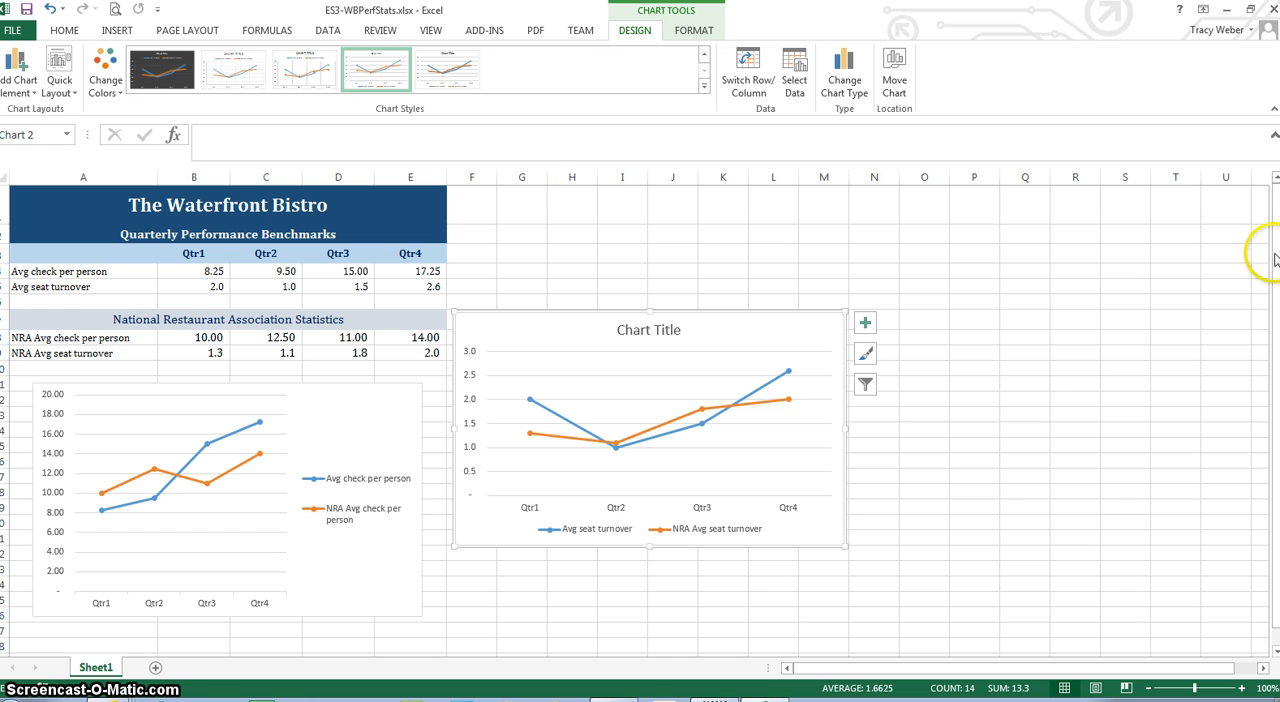
Move the seat turnover chart directly below the average check chart, aligned with its left edge, and deselect it
drag(1272, 255, 1276, 353)
drag(777, 297, 363, 596)
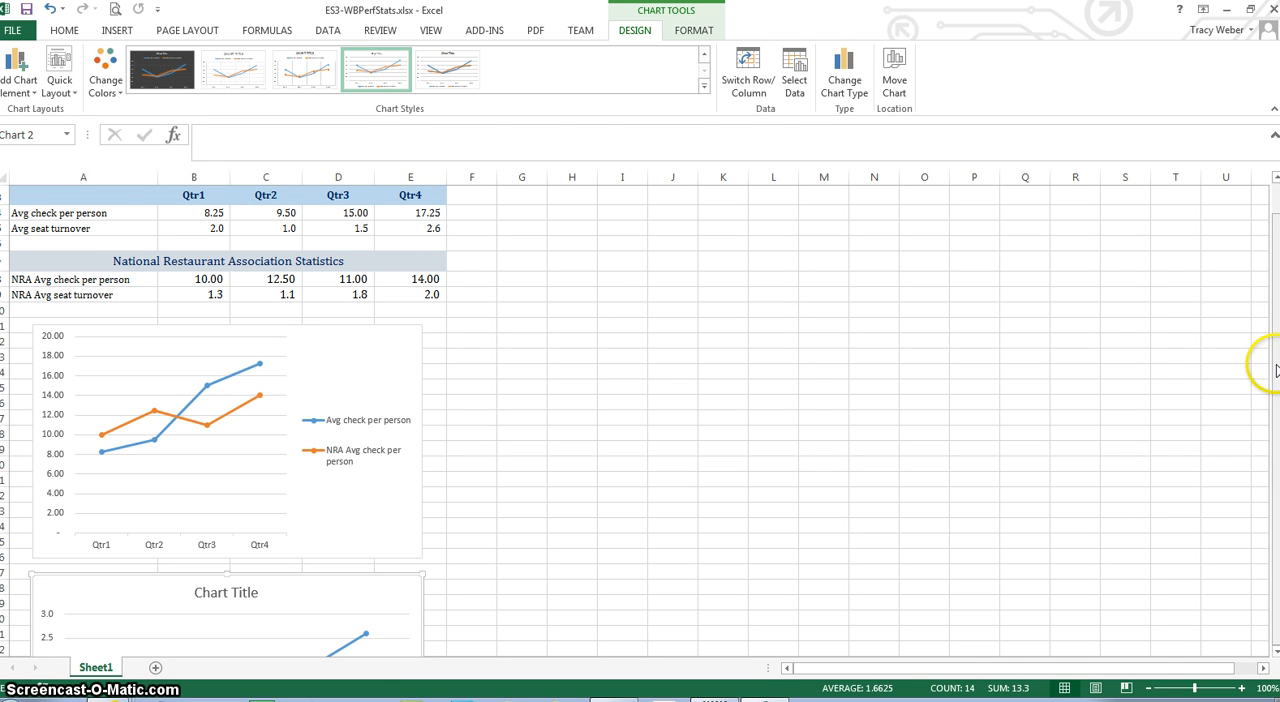
click(600, 634)
Apply quick layout Layout 12 to the seat turnover chart
key(Down)
key(Down)
key(Down)
key(Down)
key(Down)
key(Down)
key(Down)
key(Down)
key(Down)
key(Down)
key(Down)
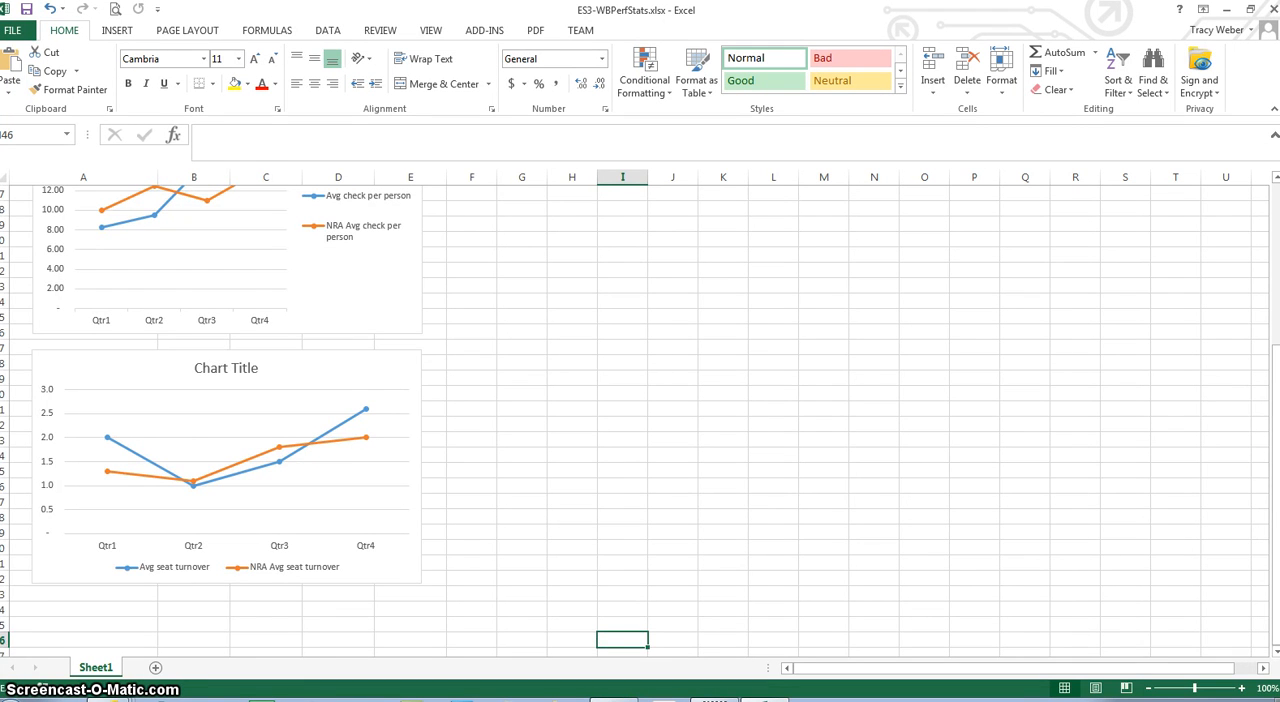
drag(1275, 445, 1275, 446)
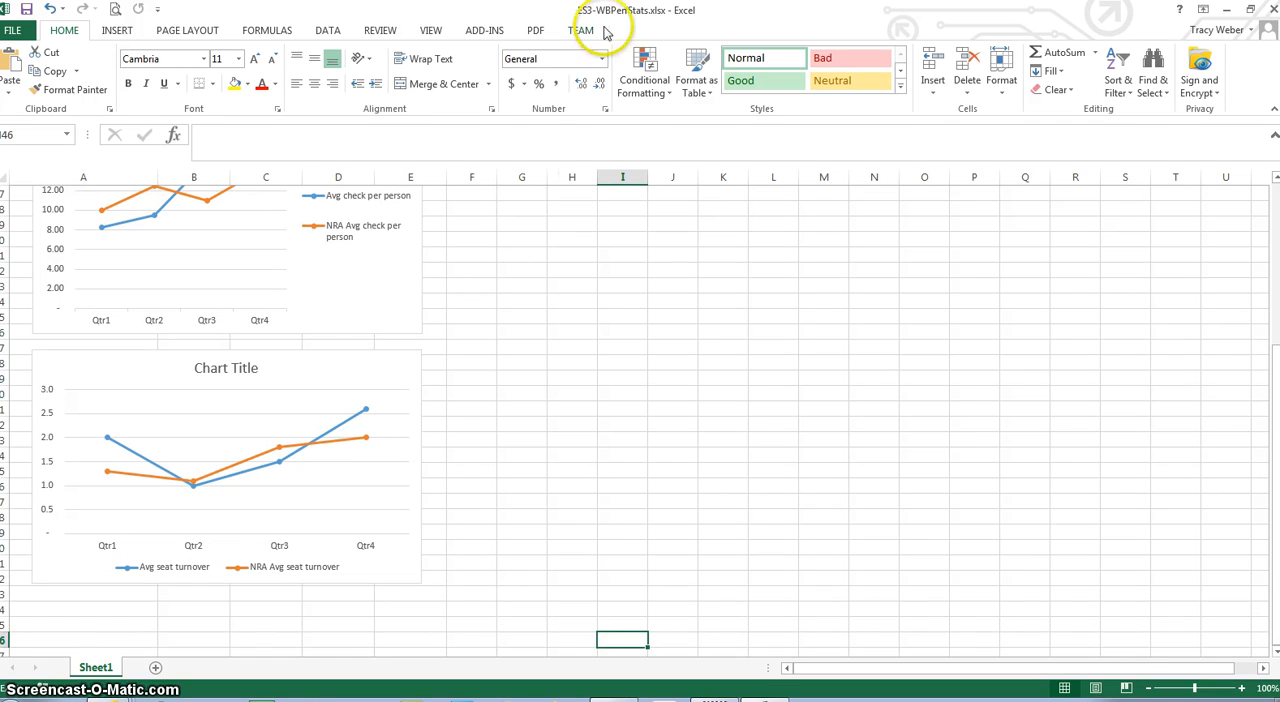
click(330, 366)
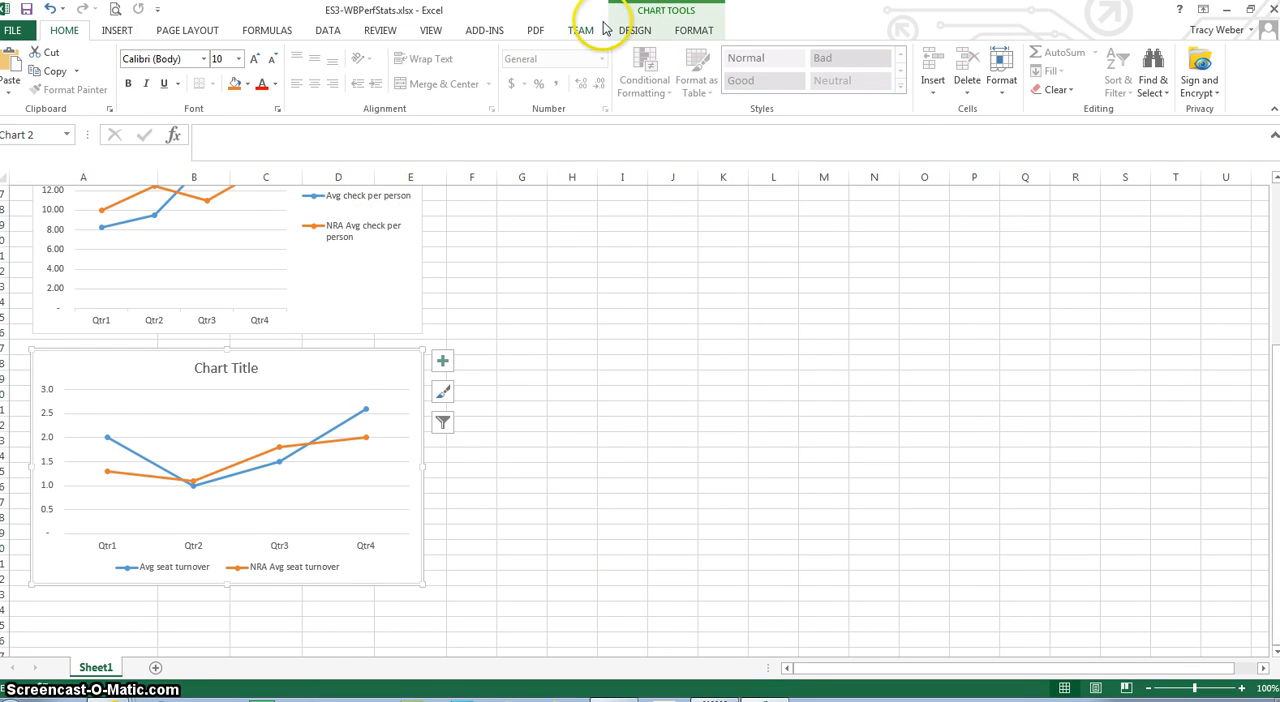
click(635, 31)
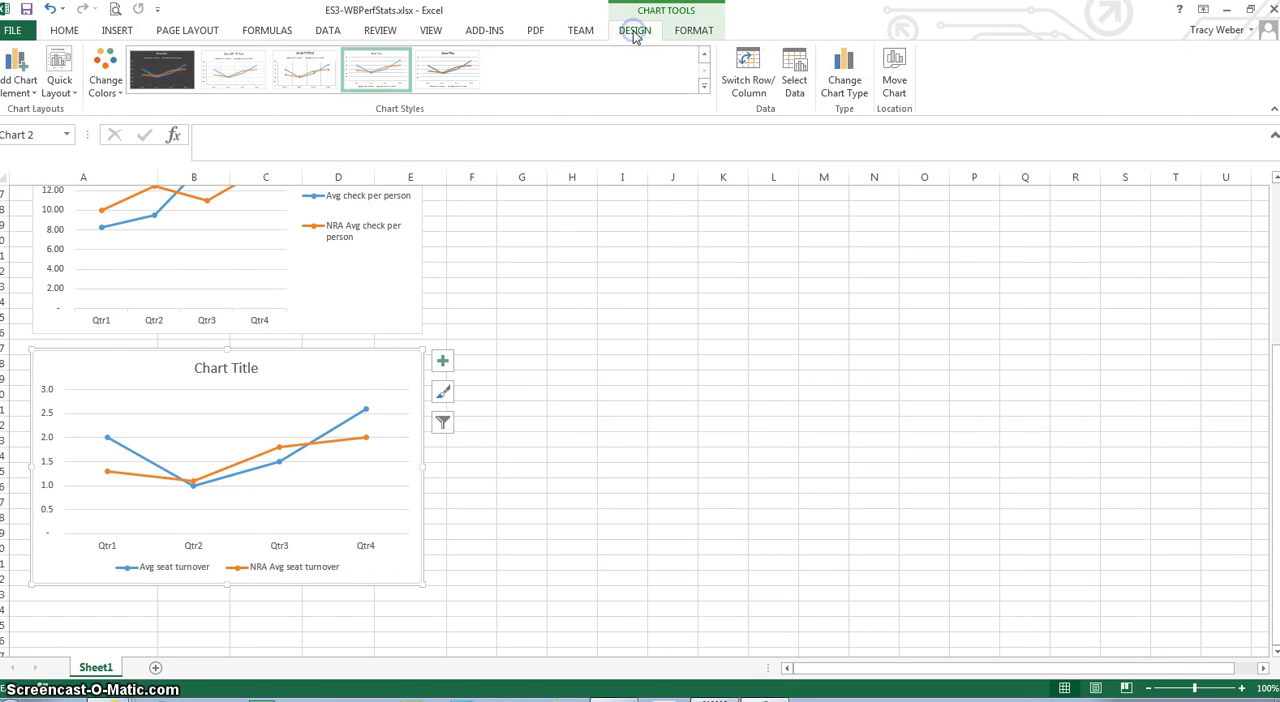
click(62, 86)
click(156, 261)
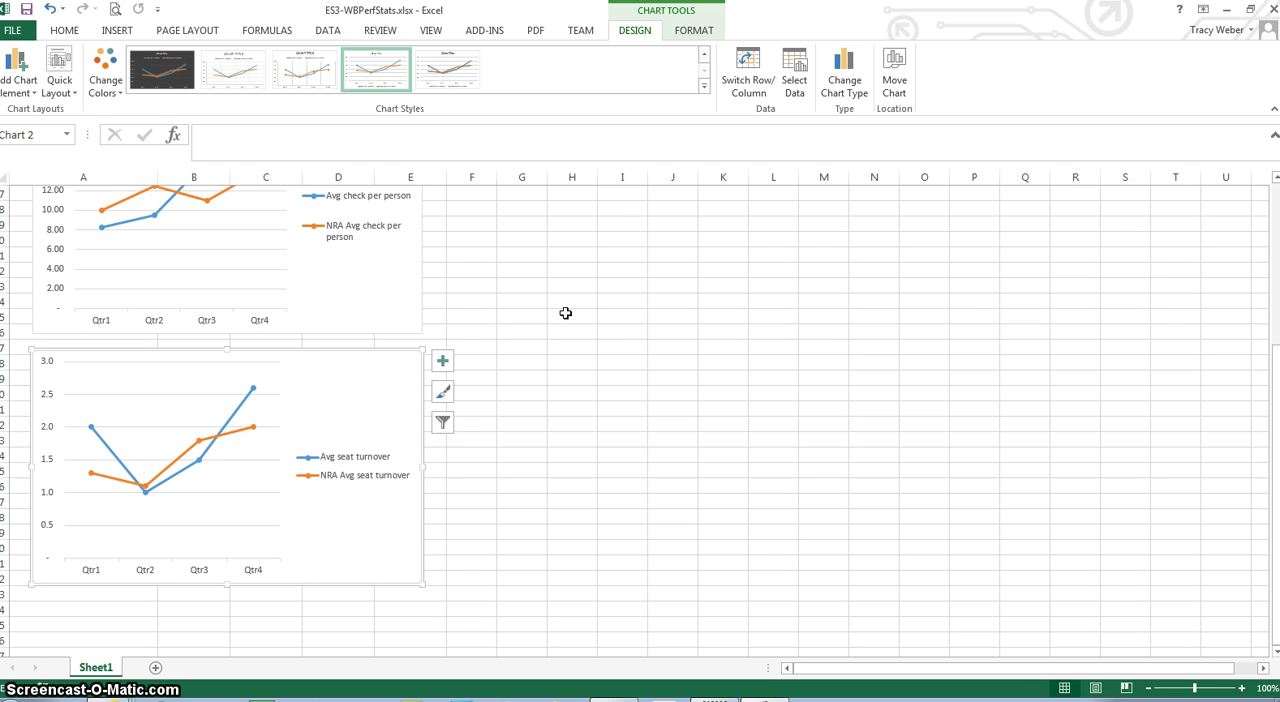
Insert a 12-Point Star shape in the average check chart, above its legend
click(114, 31)
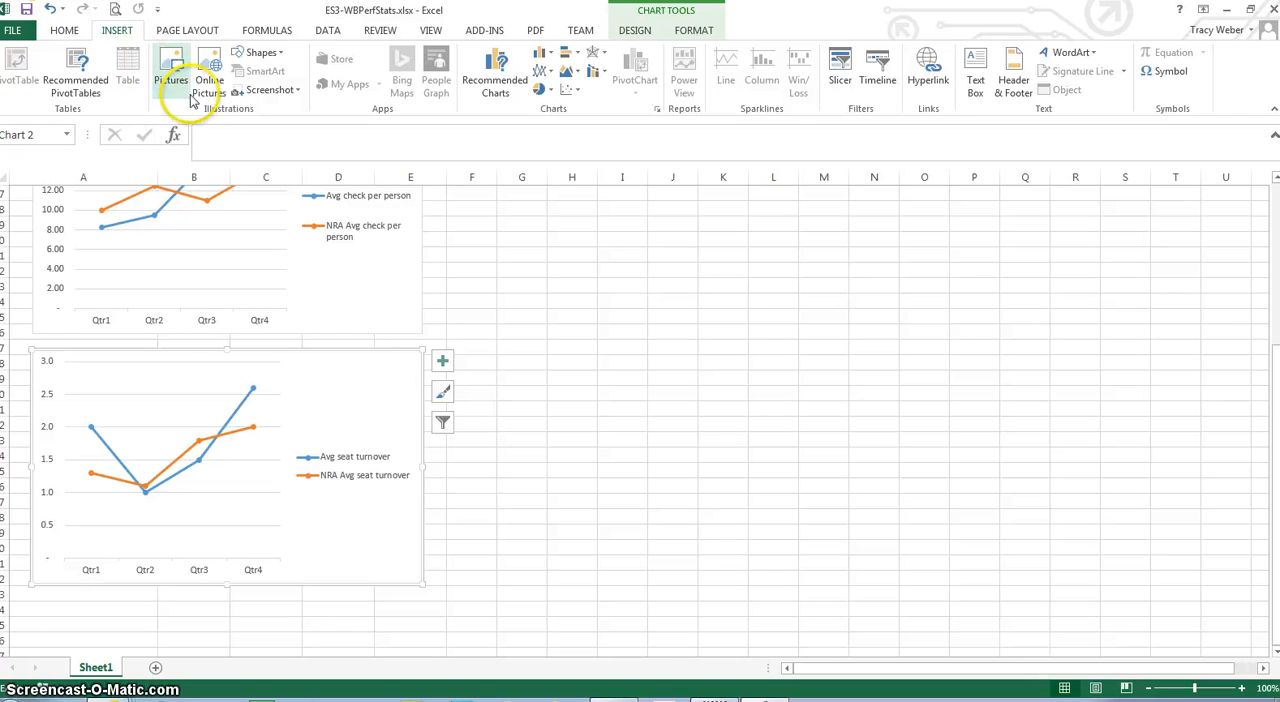
click(280, 54)
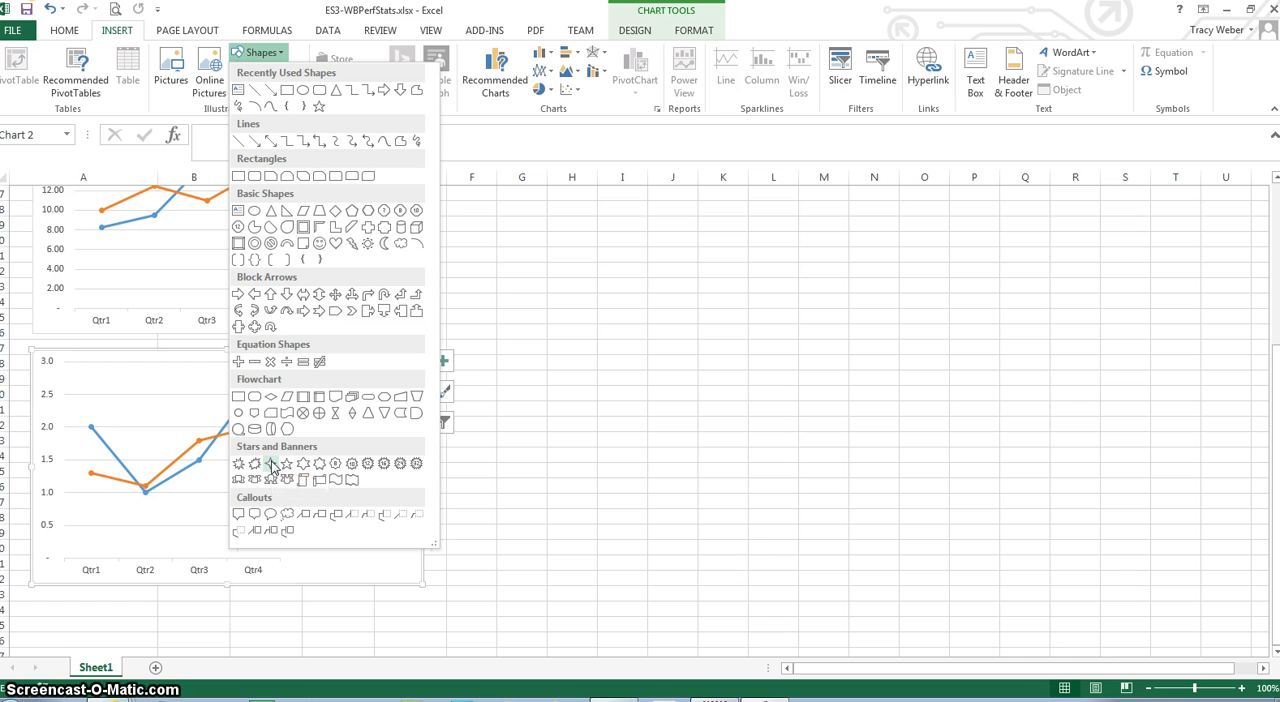
click(369, 467)
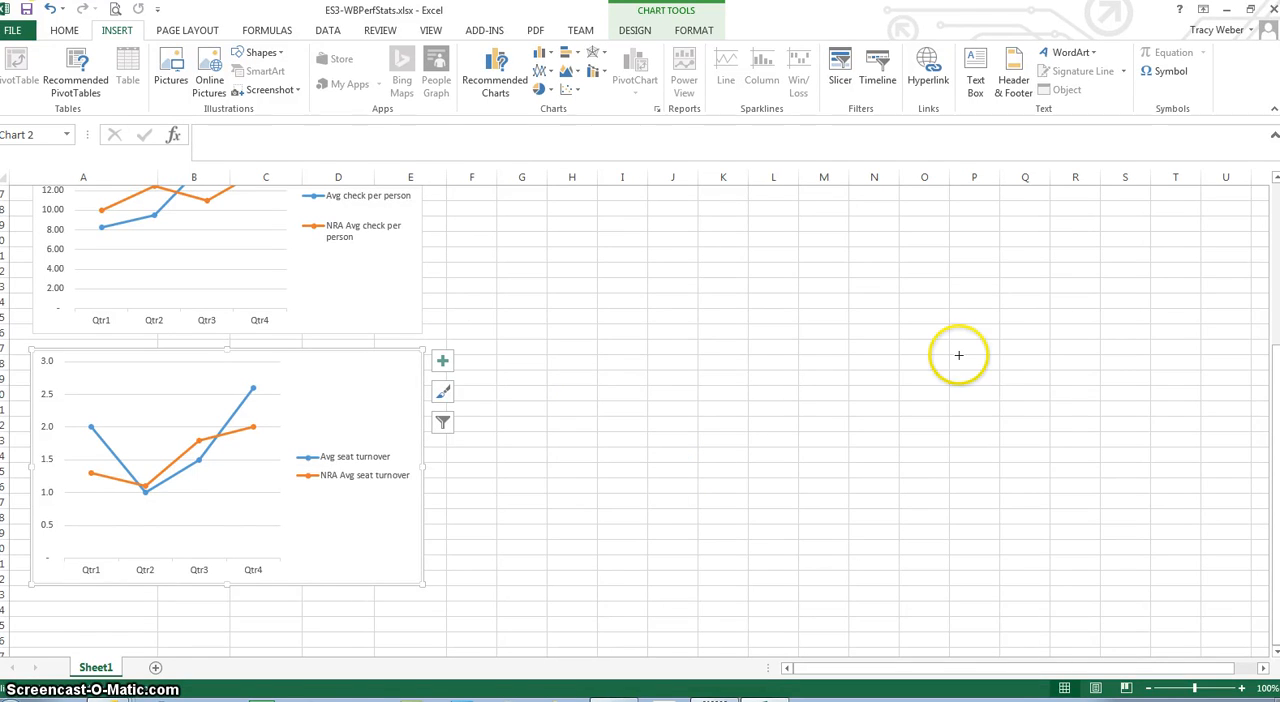
drag(1272, 449, 1255, 311)
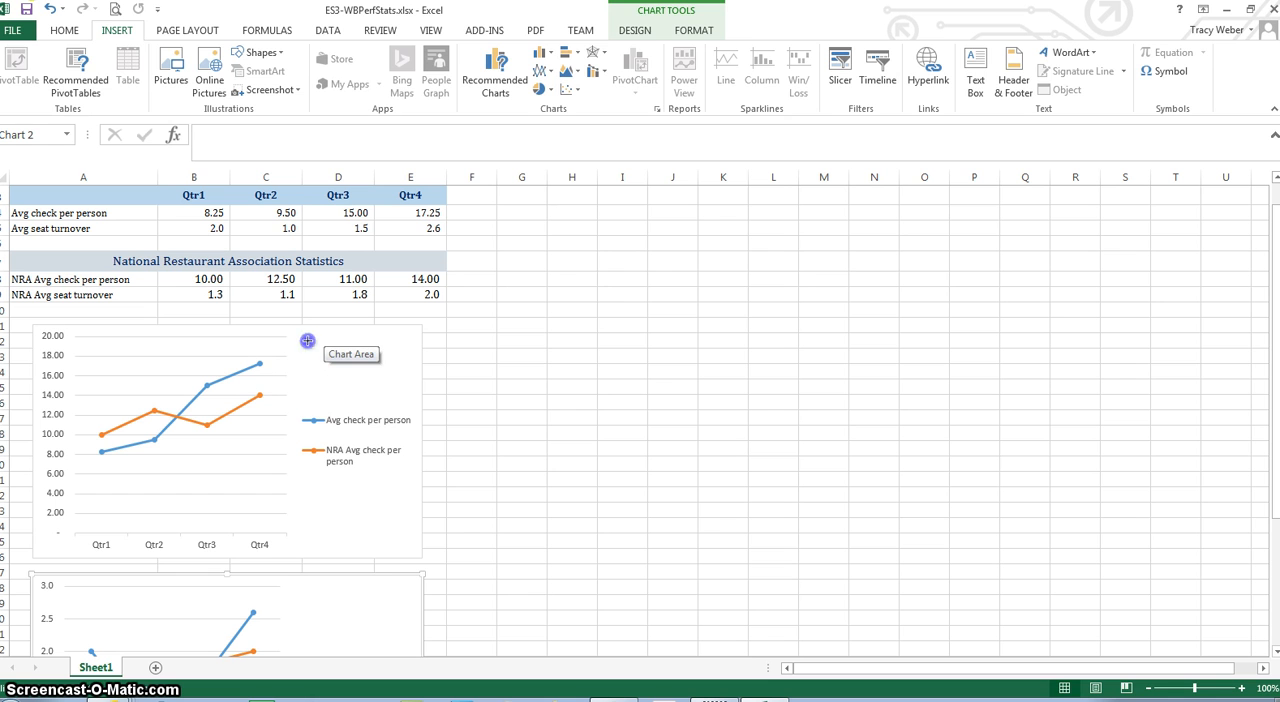
click(307, 341)
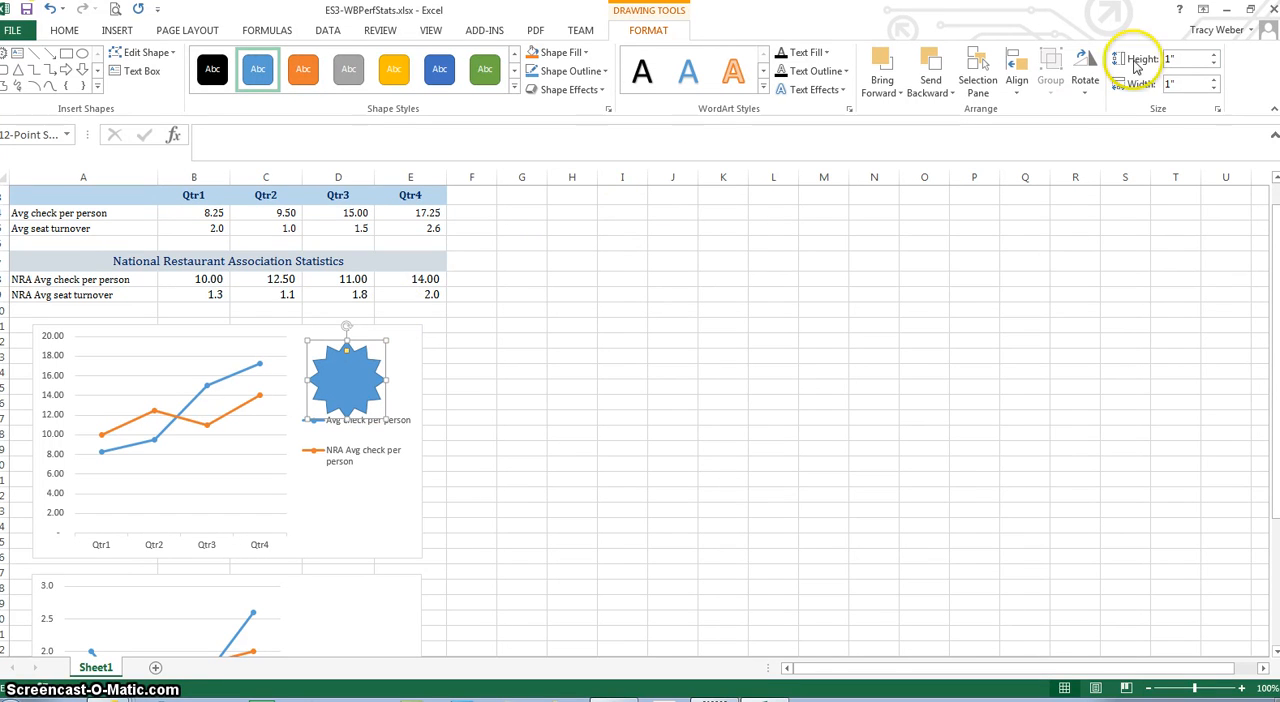
Set the star's width to 1.5" and enter the text "A strong finish!" inside it
click(1178, 83)
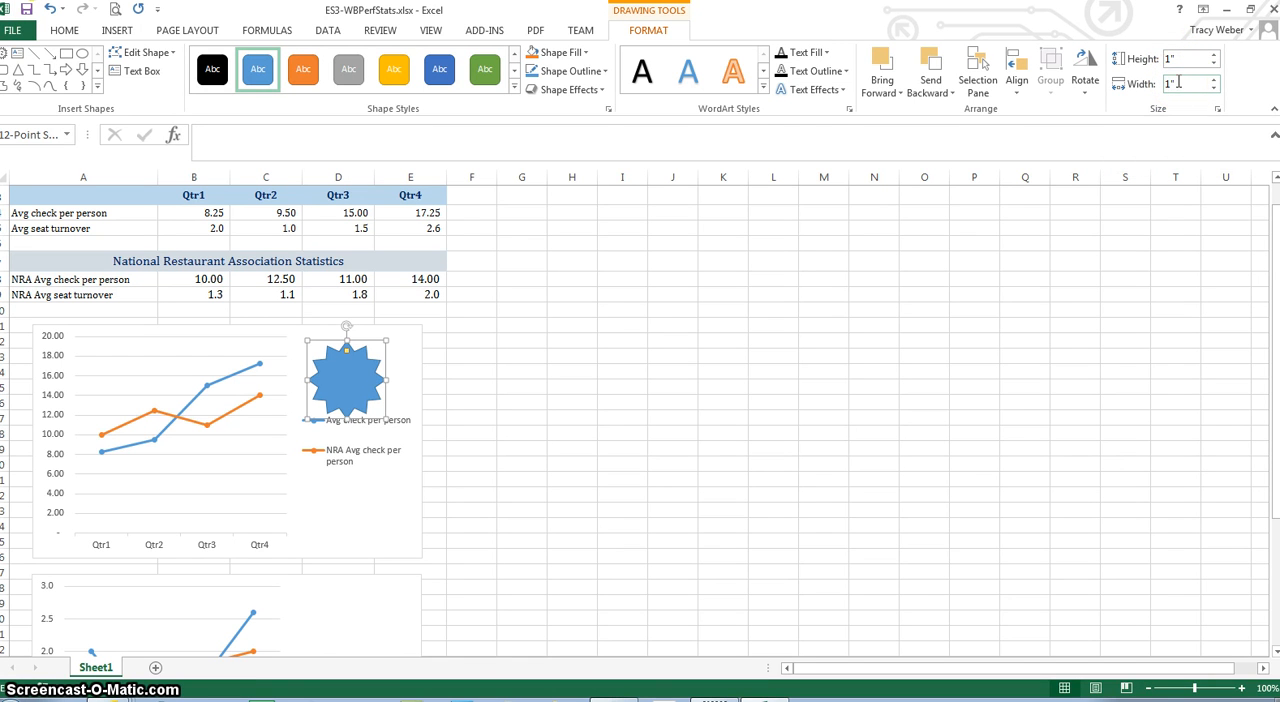
text(1.5)
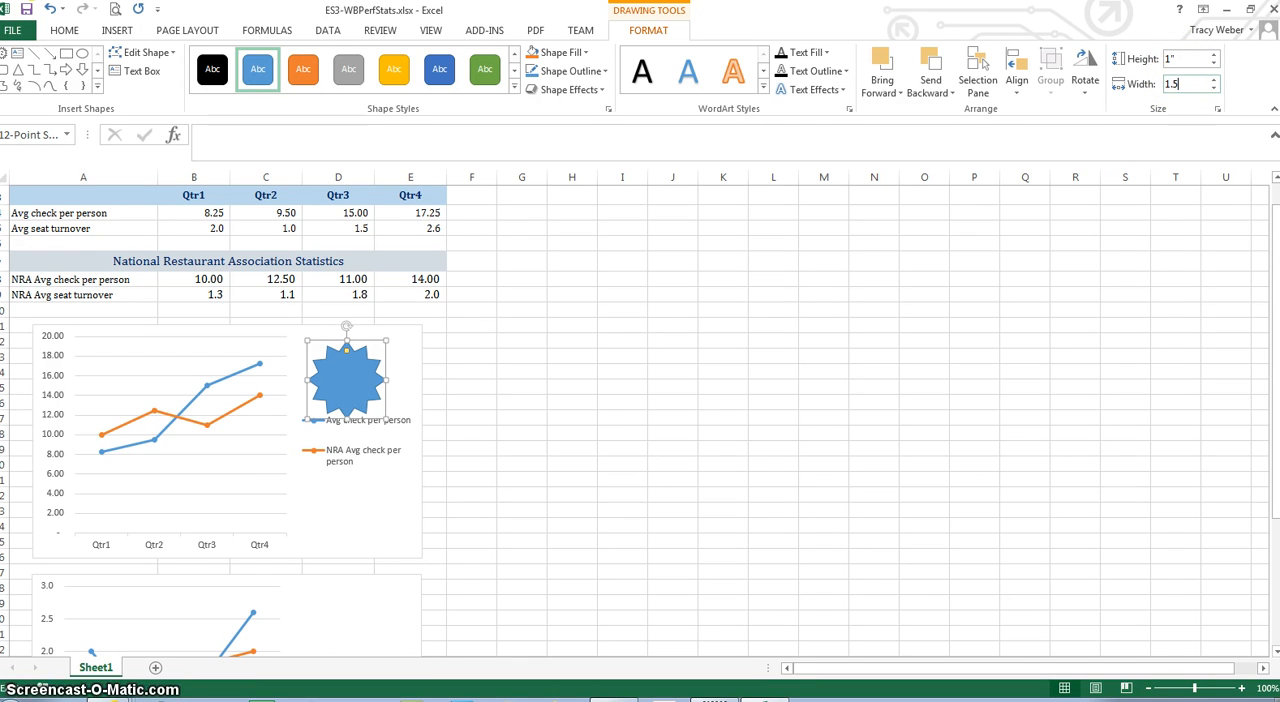
key(Return)
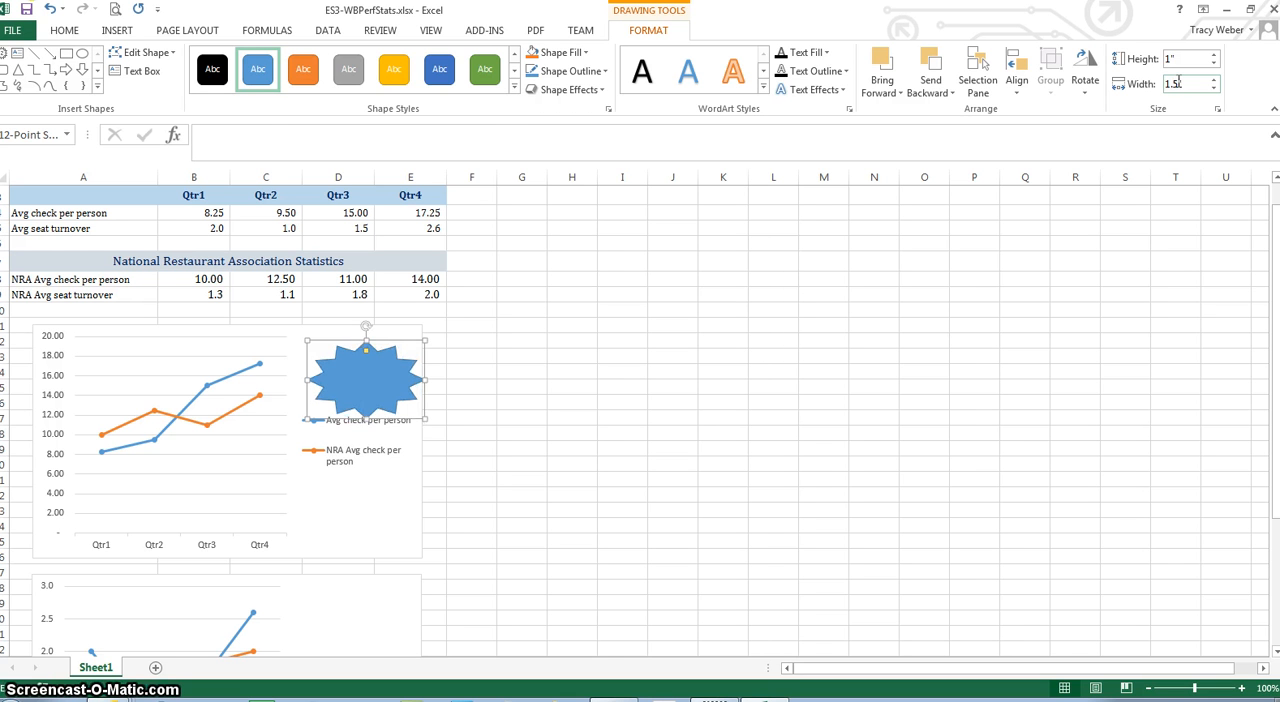
text(A strong finish!)
Format all the star's text as centered, middle-aligned, 10-point and bold
key(ctrl+a)
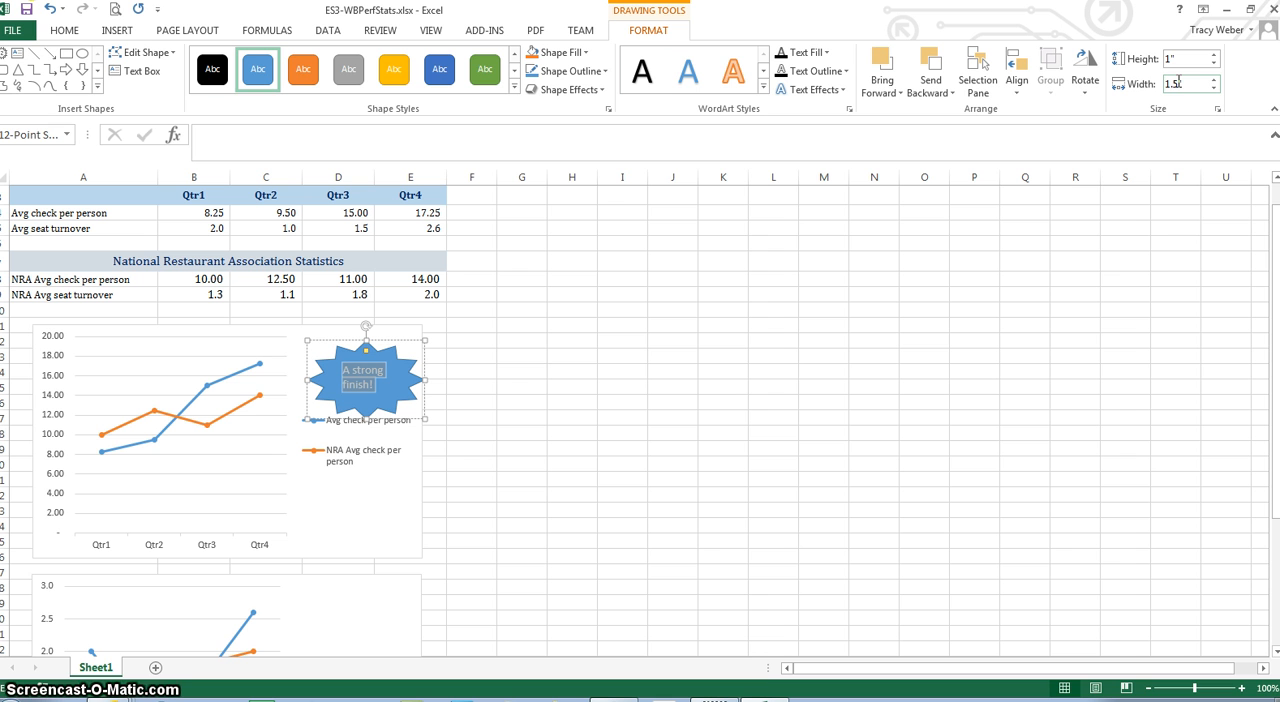
key(ctrl+e)
click(63, 31)
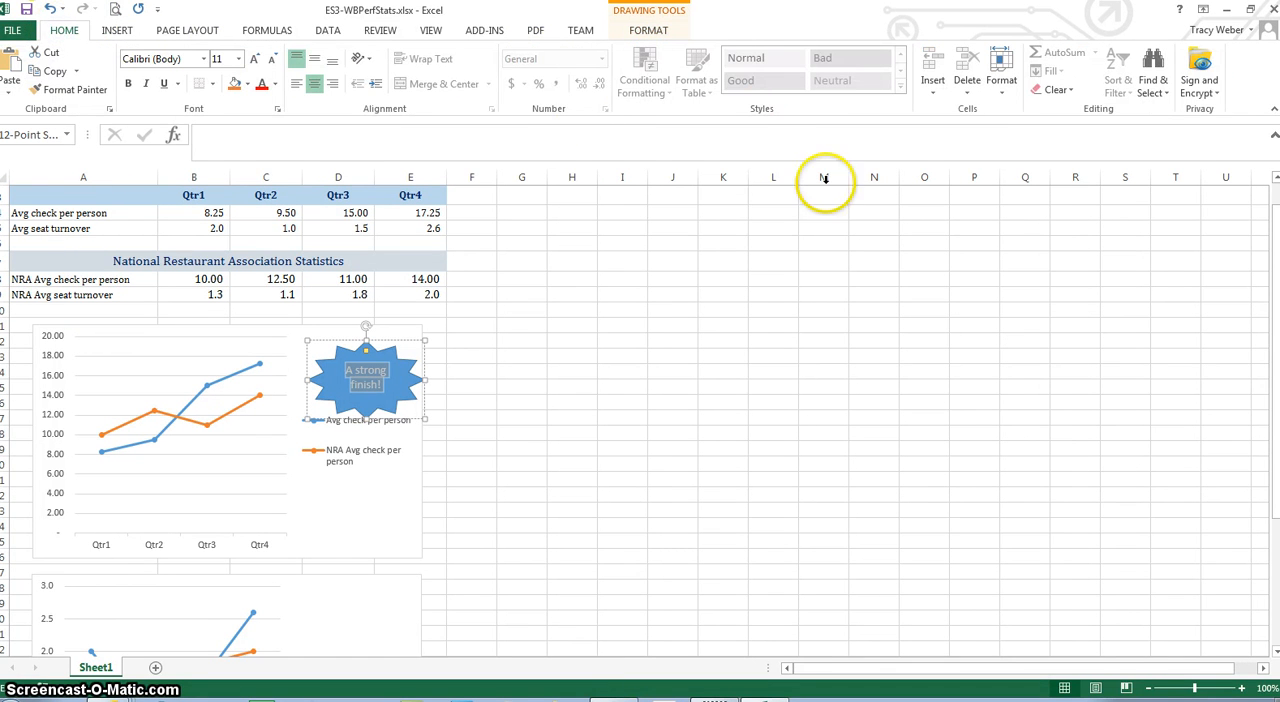
click(315, 62)
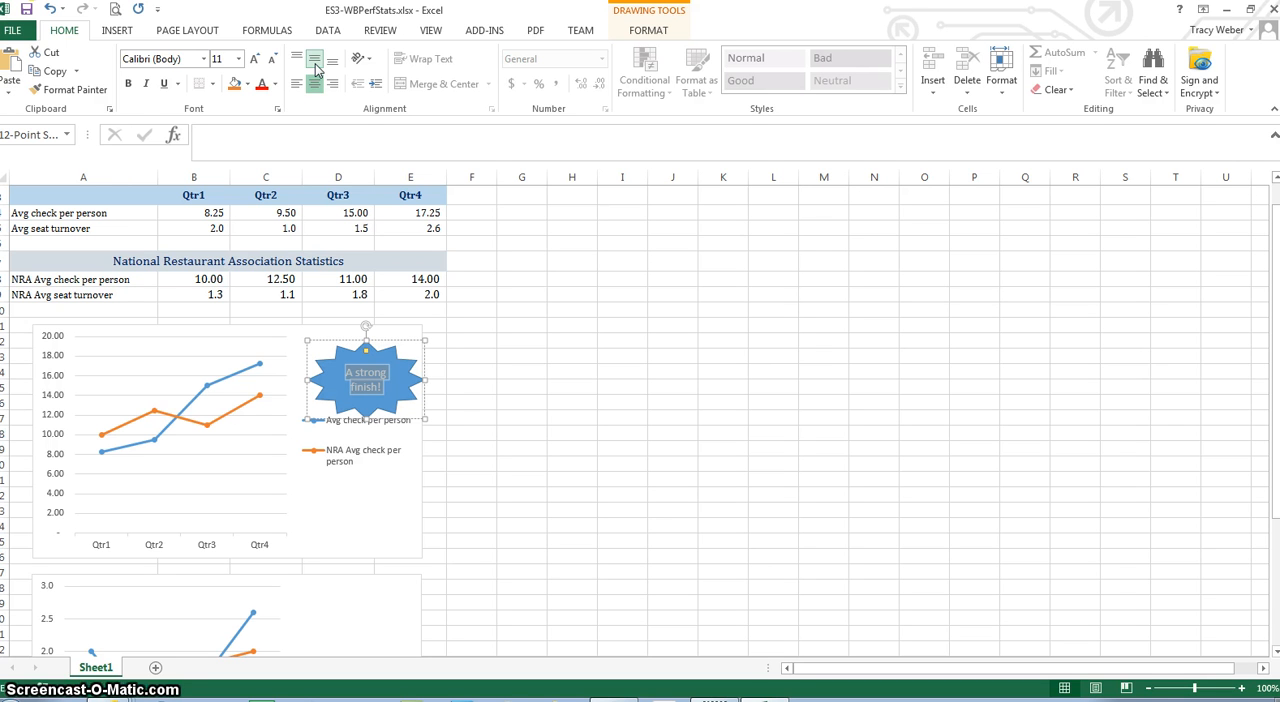
click(240, 60)
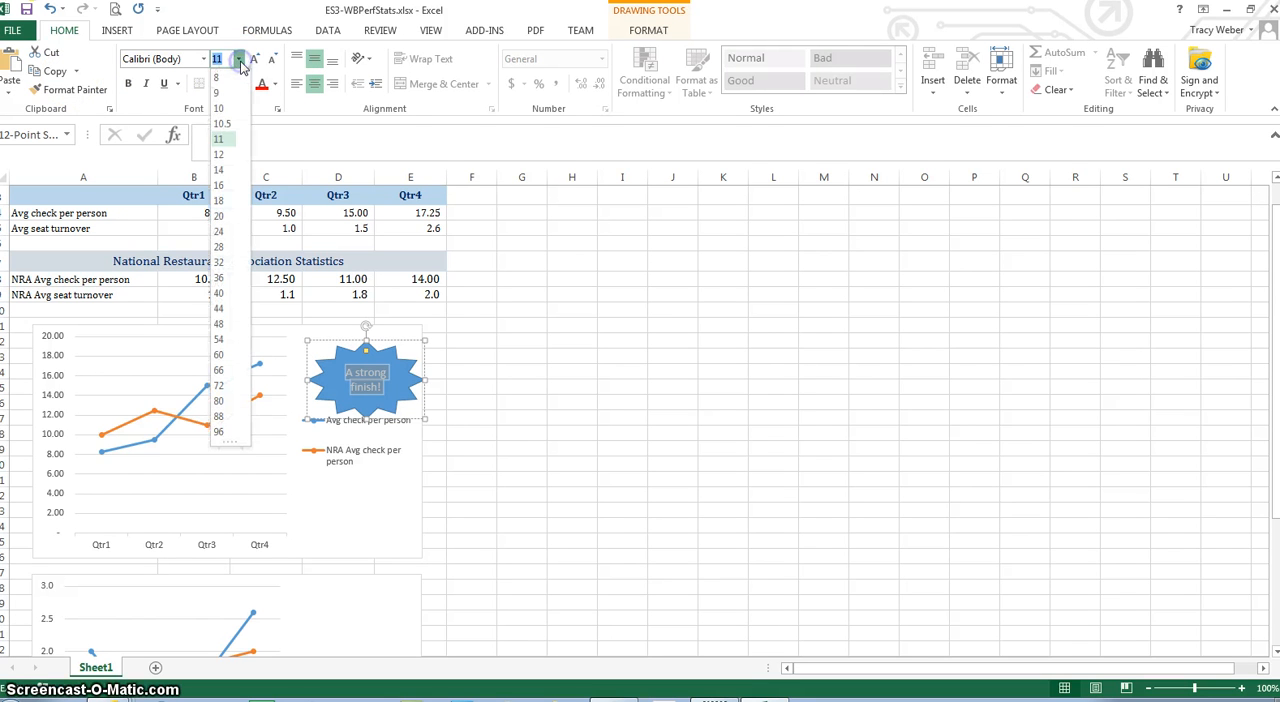
click(221, 109)
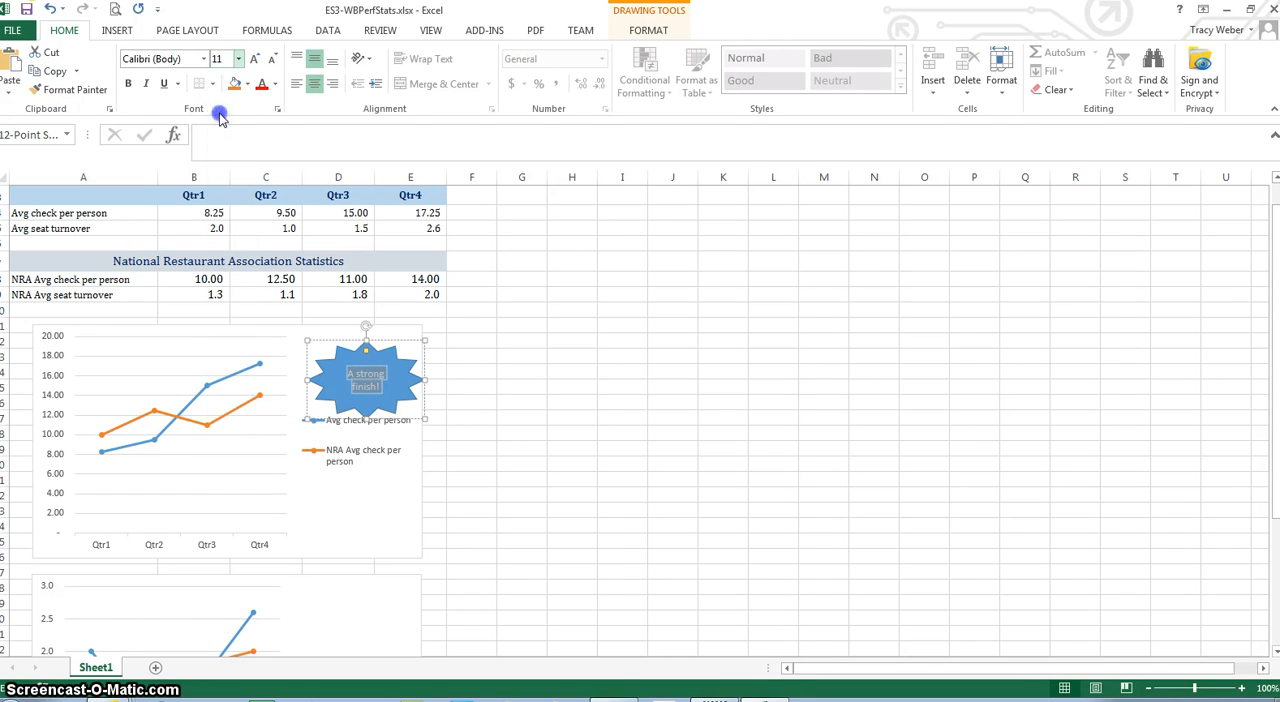
click(128, 86)
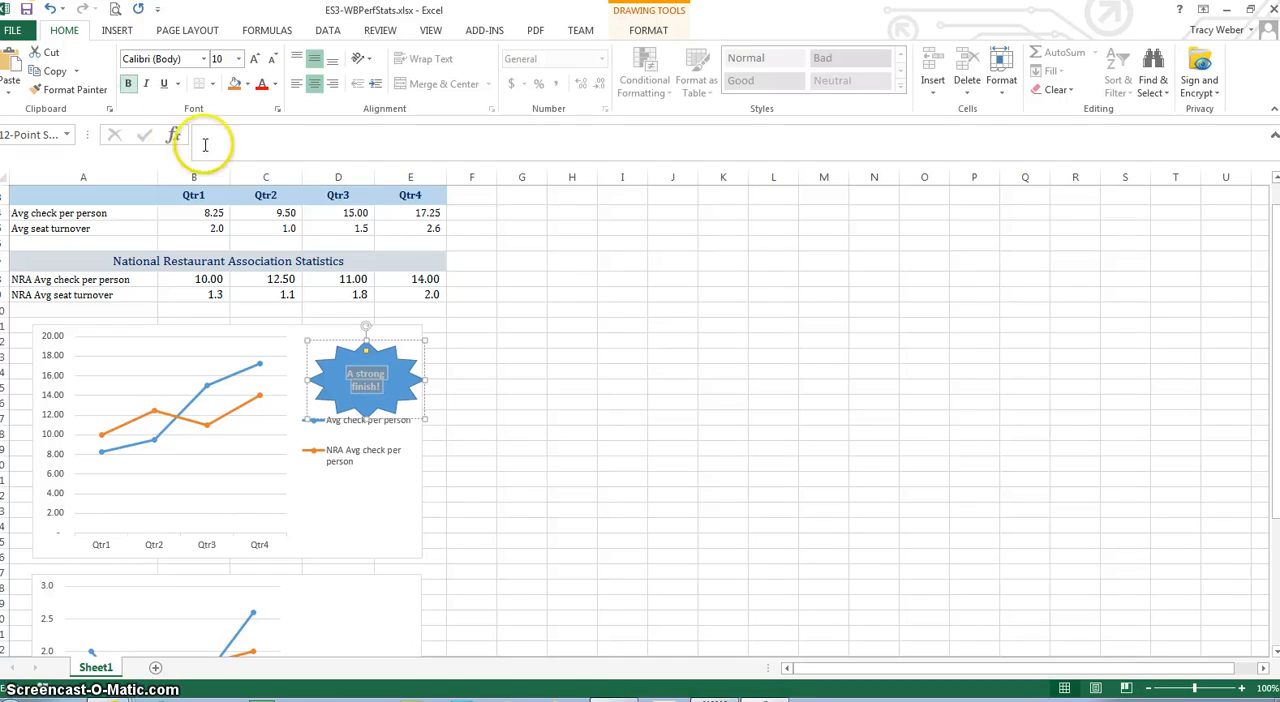
Nudge the star left and slightly up so it fits inside the average check chart above the legend, and deselect it
mouse_move(329, 349)
mouse_down()
mouse_move(314, 347)
mouse_move(328, 348)
mouse_up()
click(553, 384)
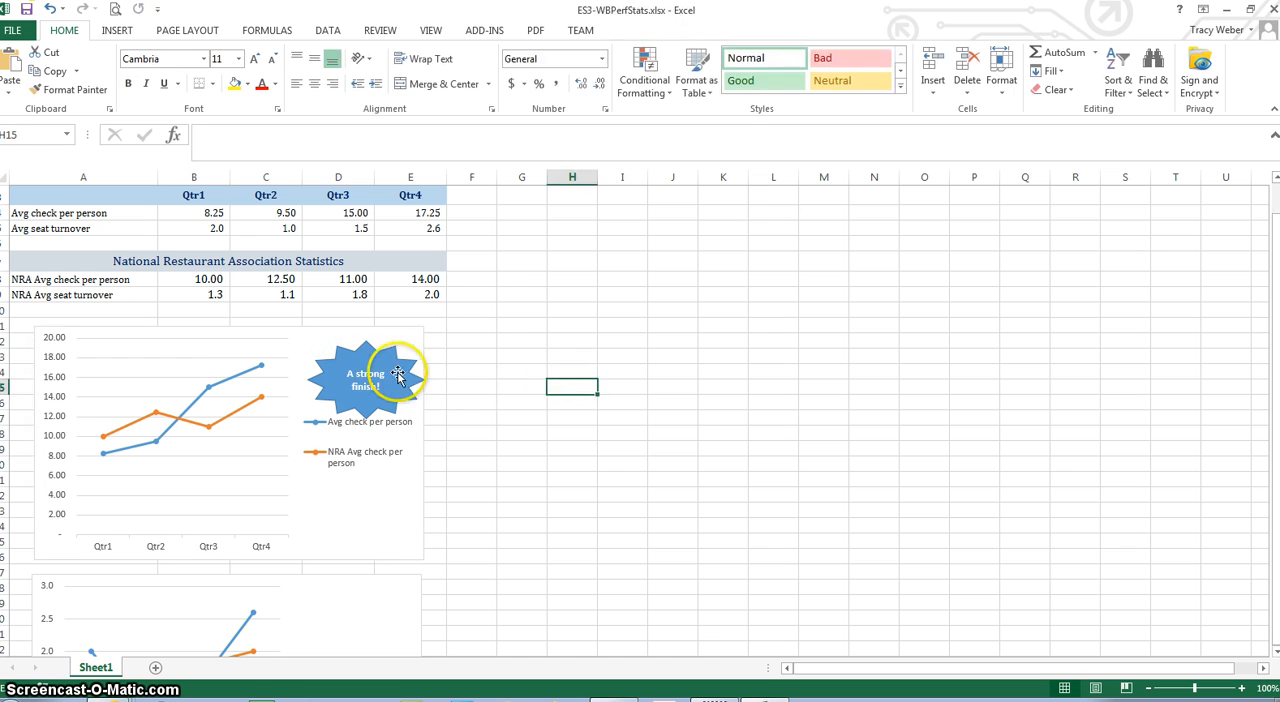
click(377, 363)
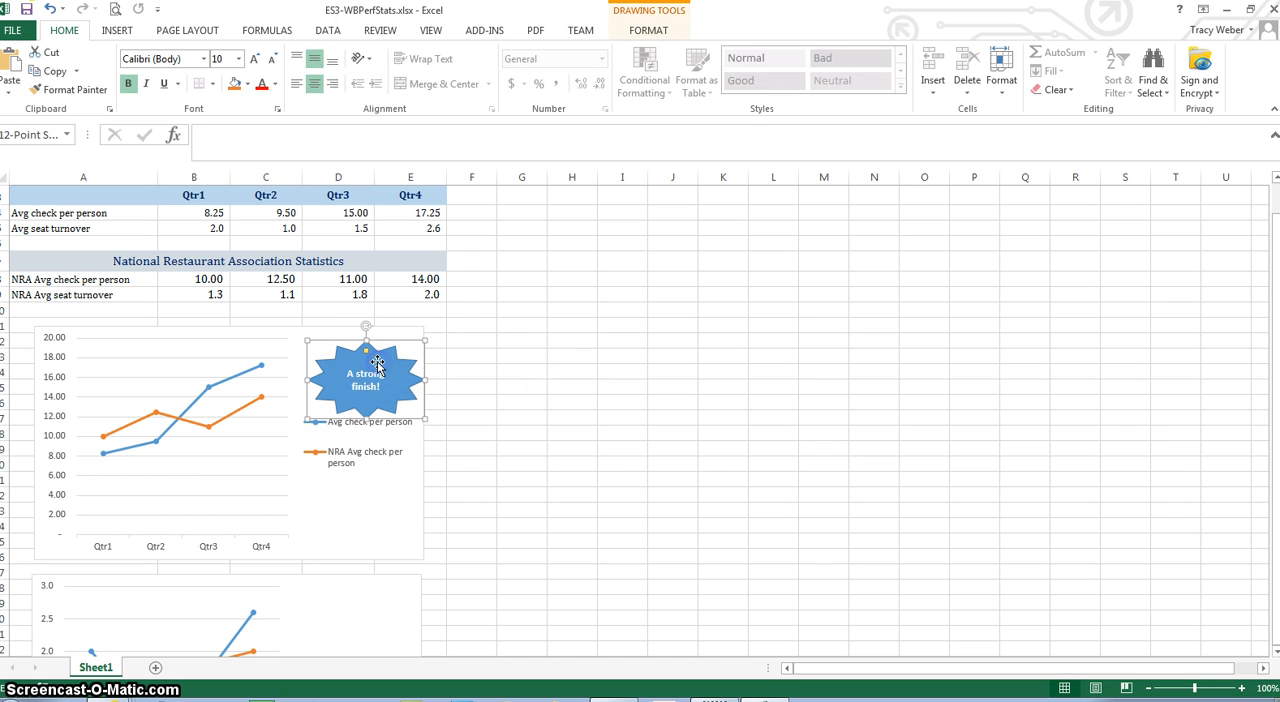
key(Left)
key(Left)
key(Left)
key(Left)
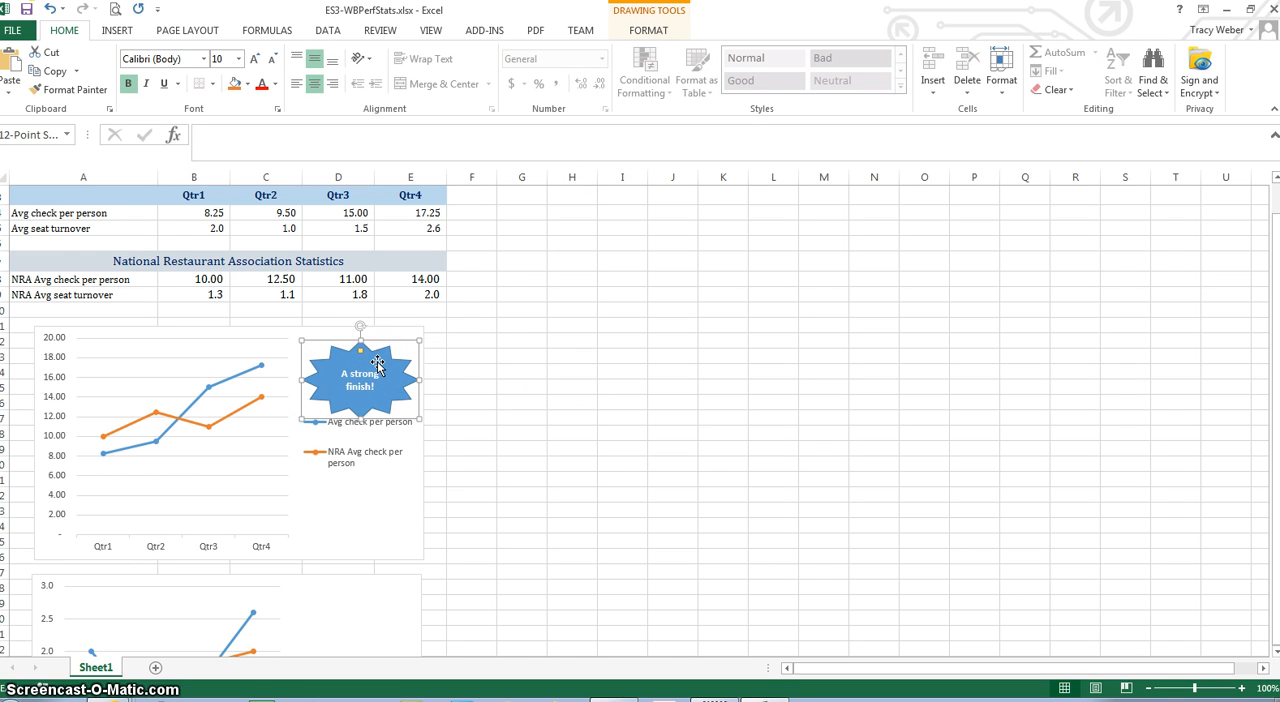
key(Up)
key(Up)
key(Left)
key(Left)
key(Left)
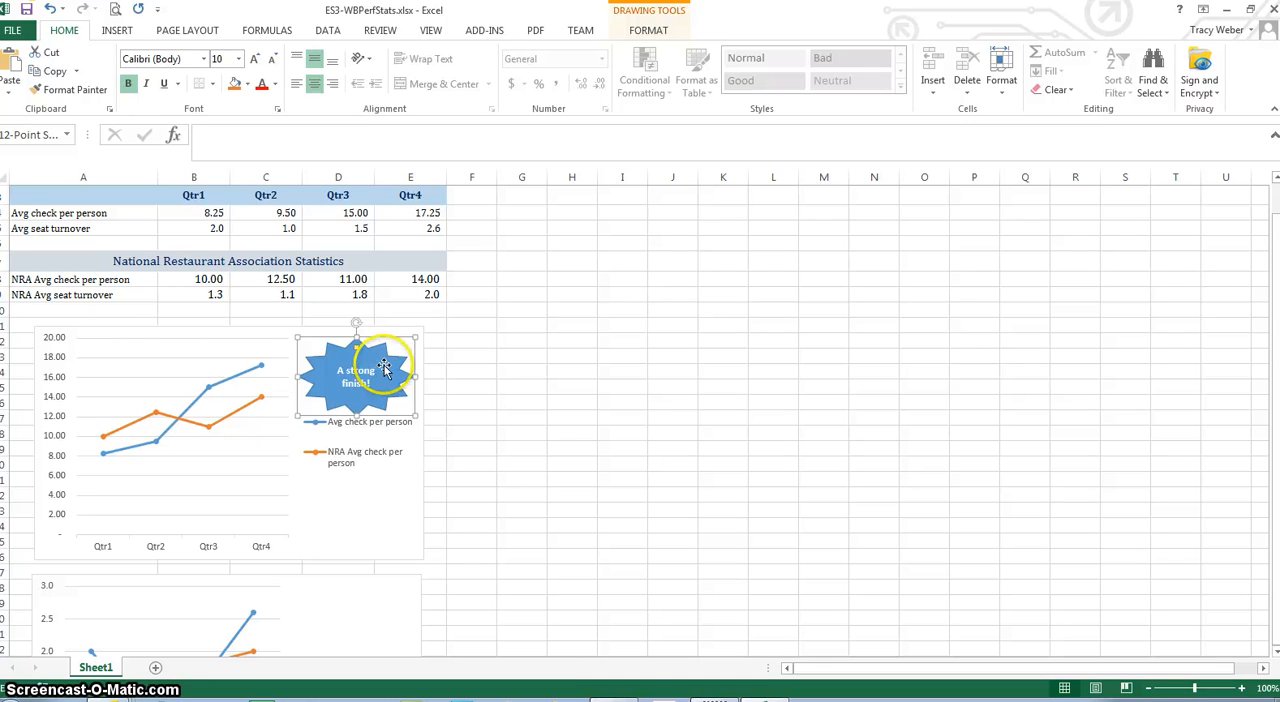
click(512, 449)
Insert a Wave shape in the seat turnover chart, above its legend, and deselect it
click(108, 33)
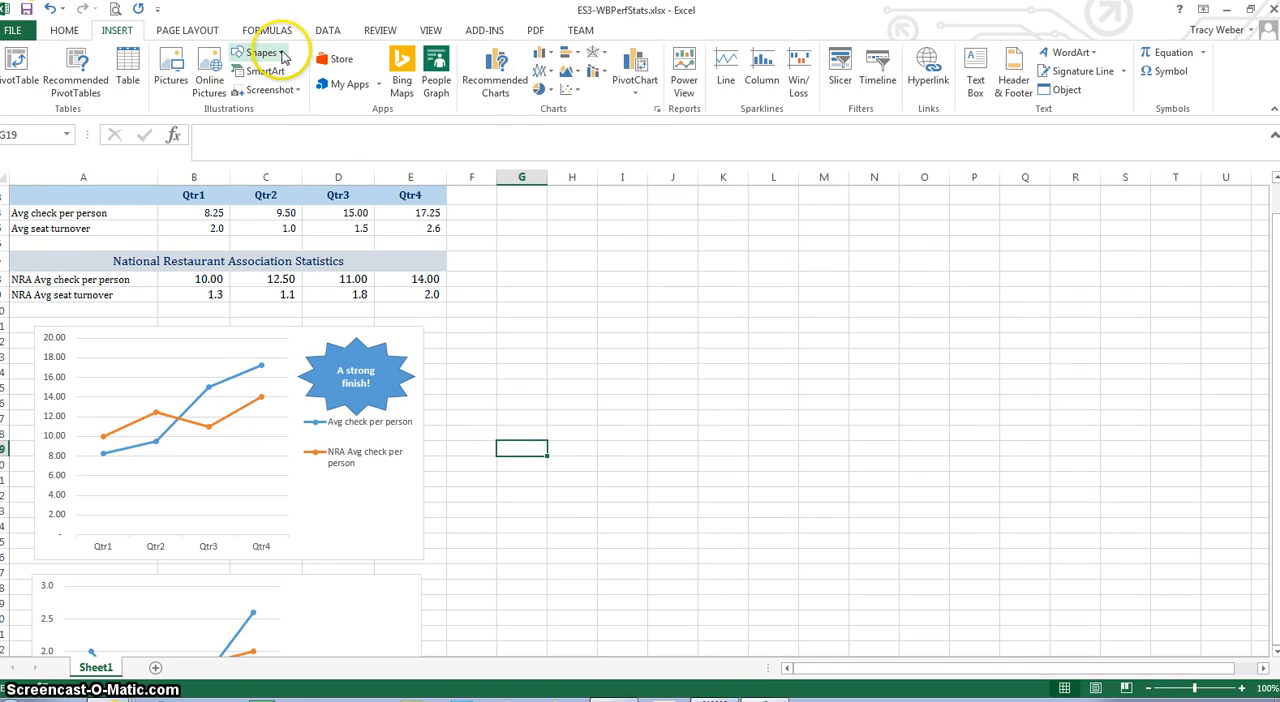
click(283, 55)
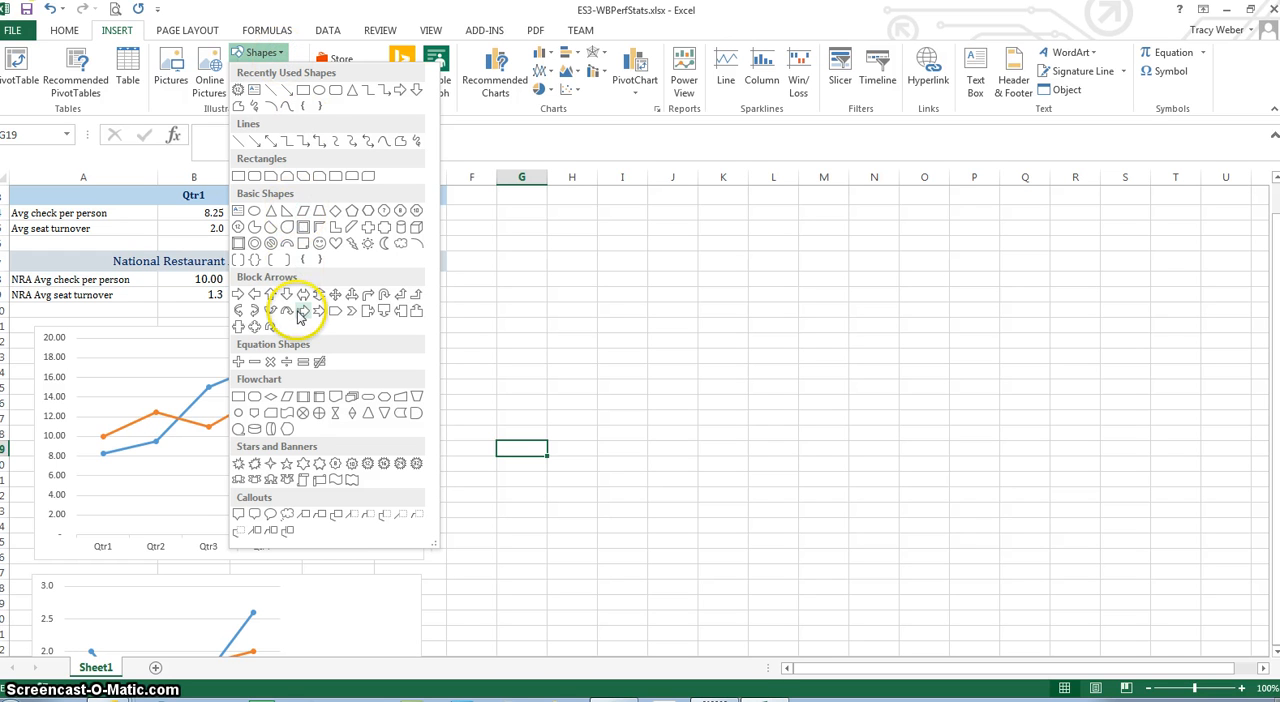
click(336, 481)
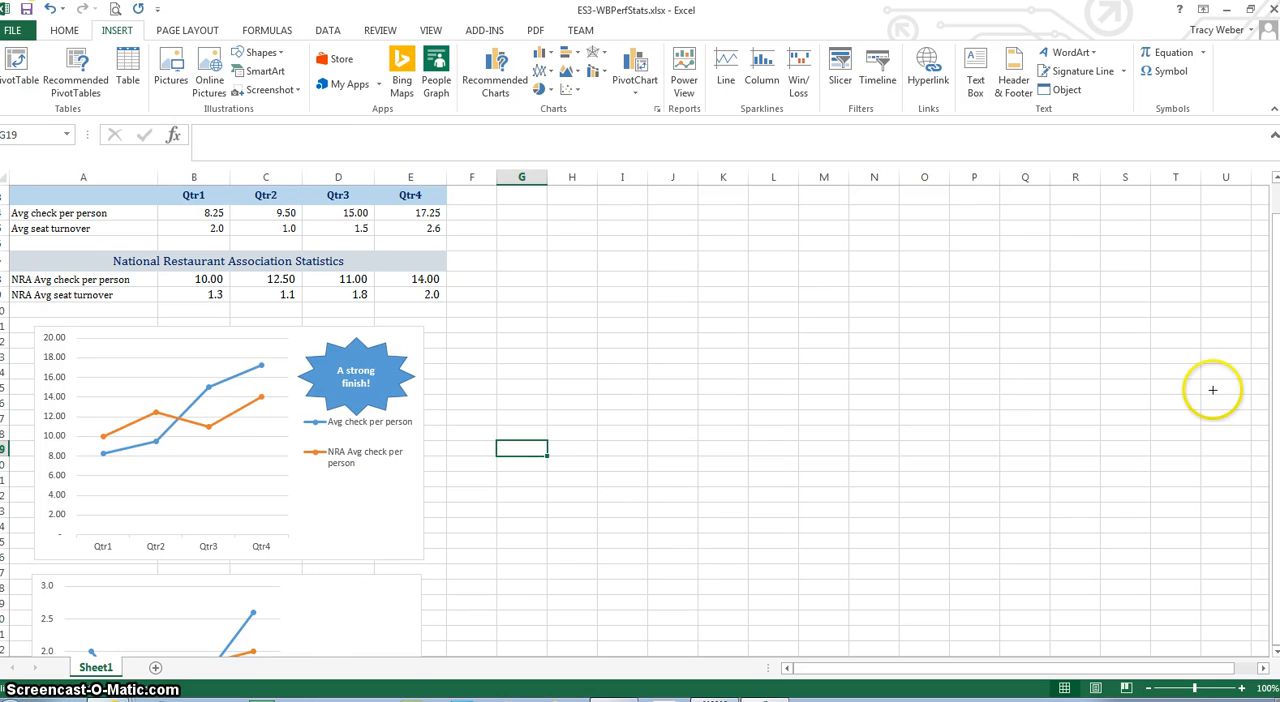
drag(1275, 397, 1275, 397)
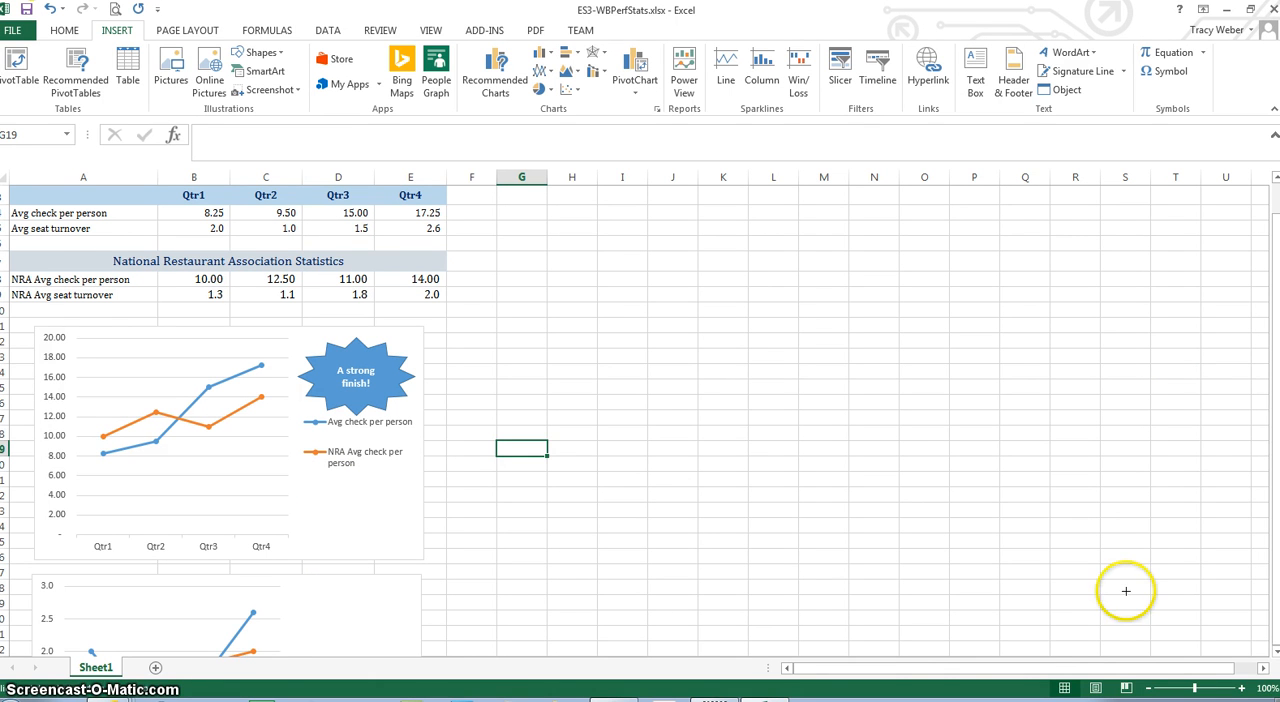
click(321, 604)
click(574, 594)
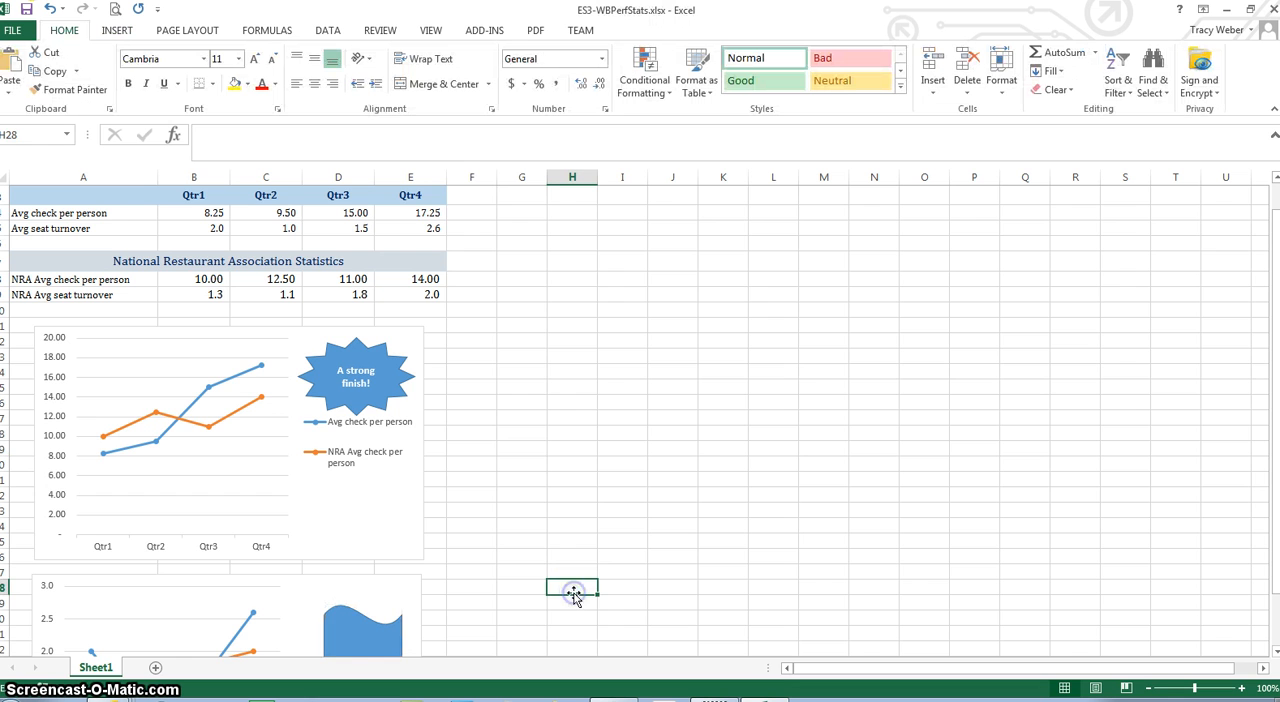
Set the wave shape's width to 1.5" and enter the text "Qtr 4 30% above NRA!" inside it
key(Down)
key(Down)
key(Down)
key(Down)
key(Down)
key(Down)
key(Down)
key(Down)
key(Down)
key(Down)
key(Down)
key(Down)
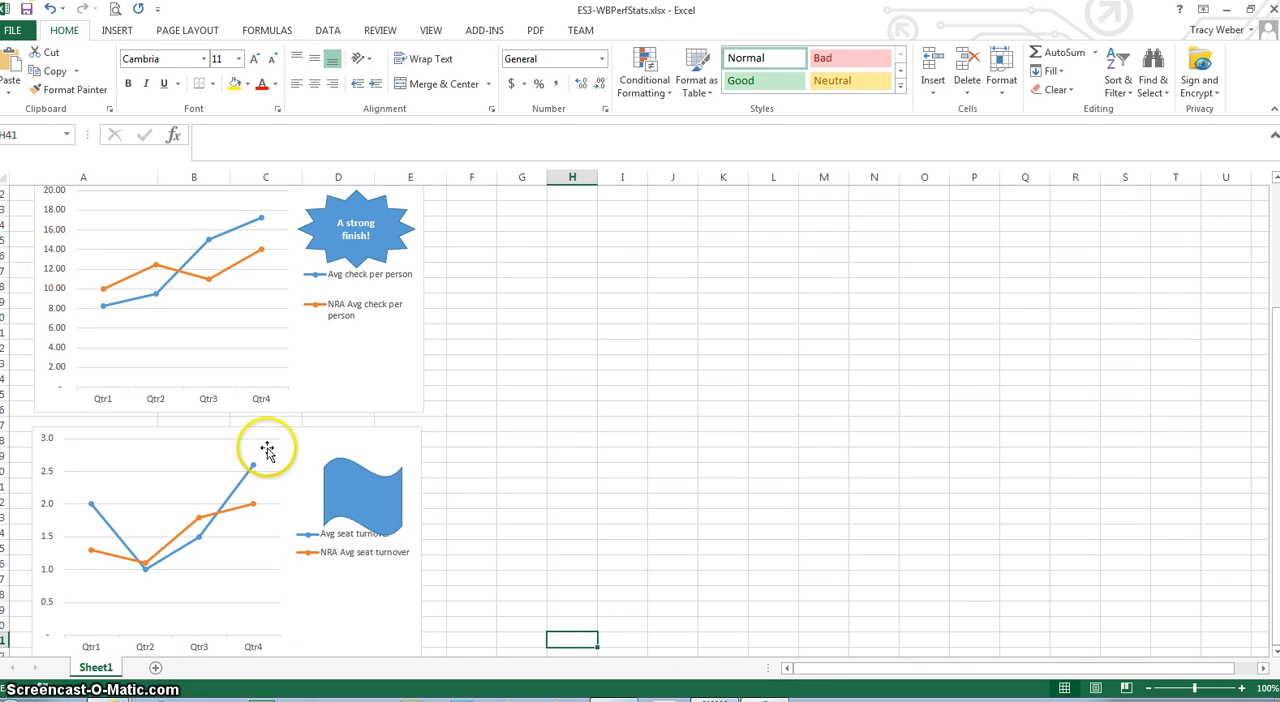
click(340, 488)
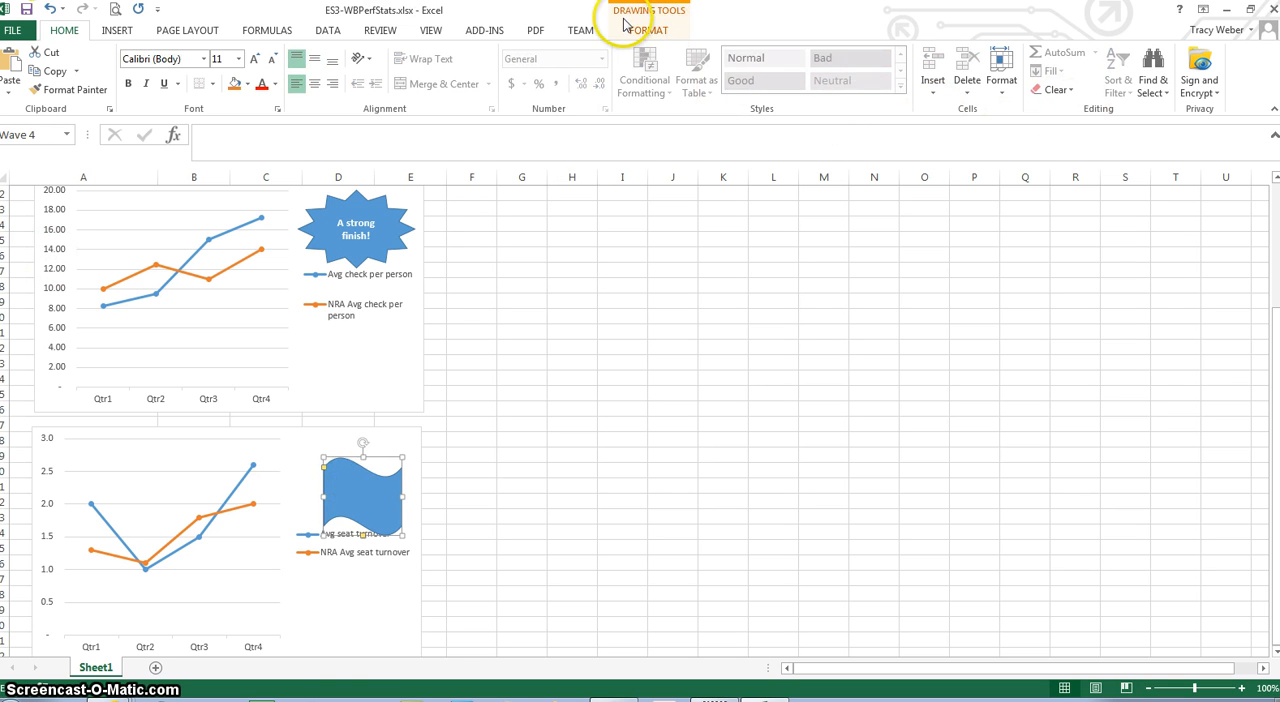
click(652, 32)
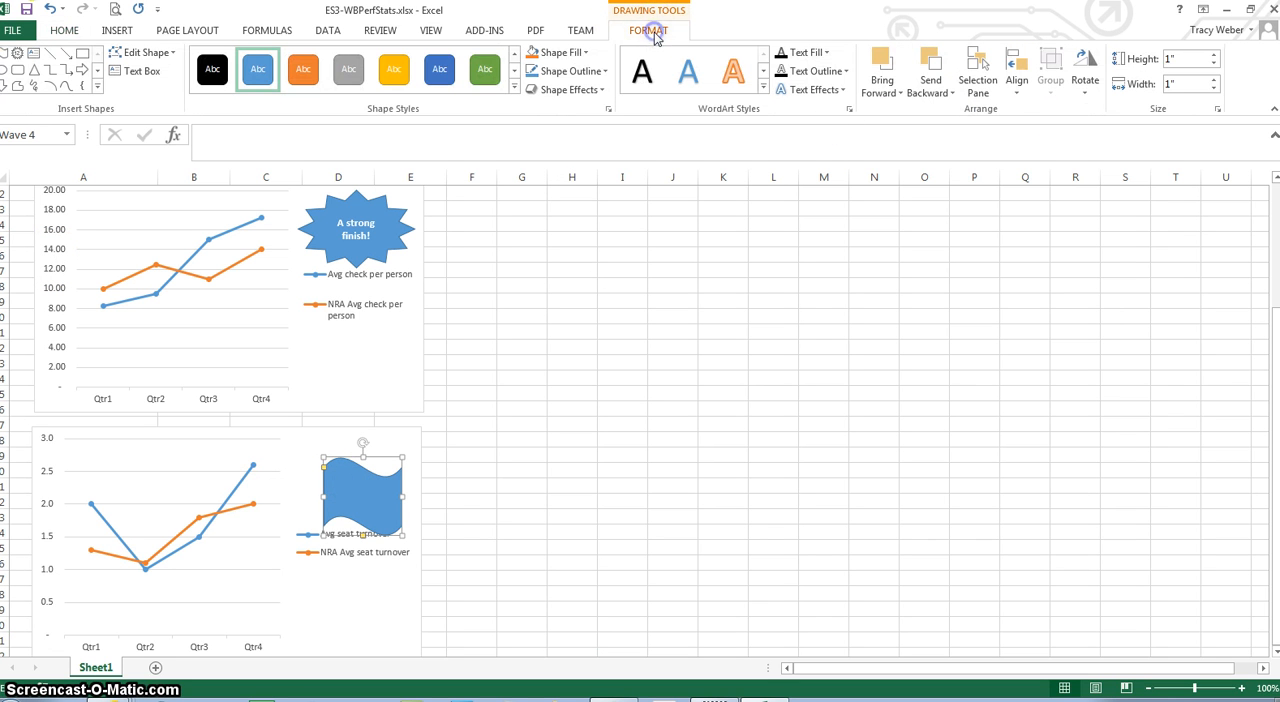
click(1180, 82)
key(Return)
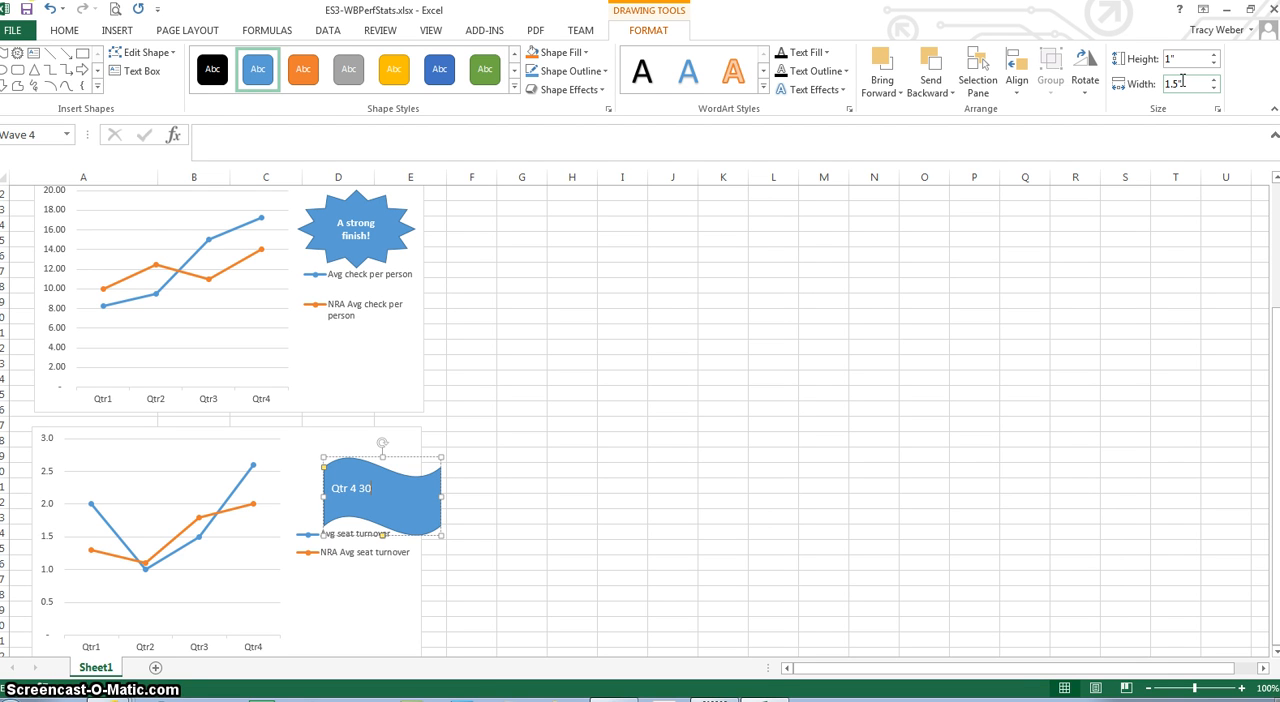
text(4 30%)
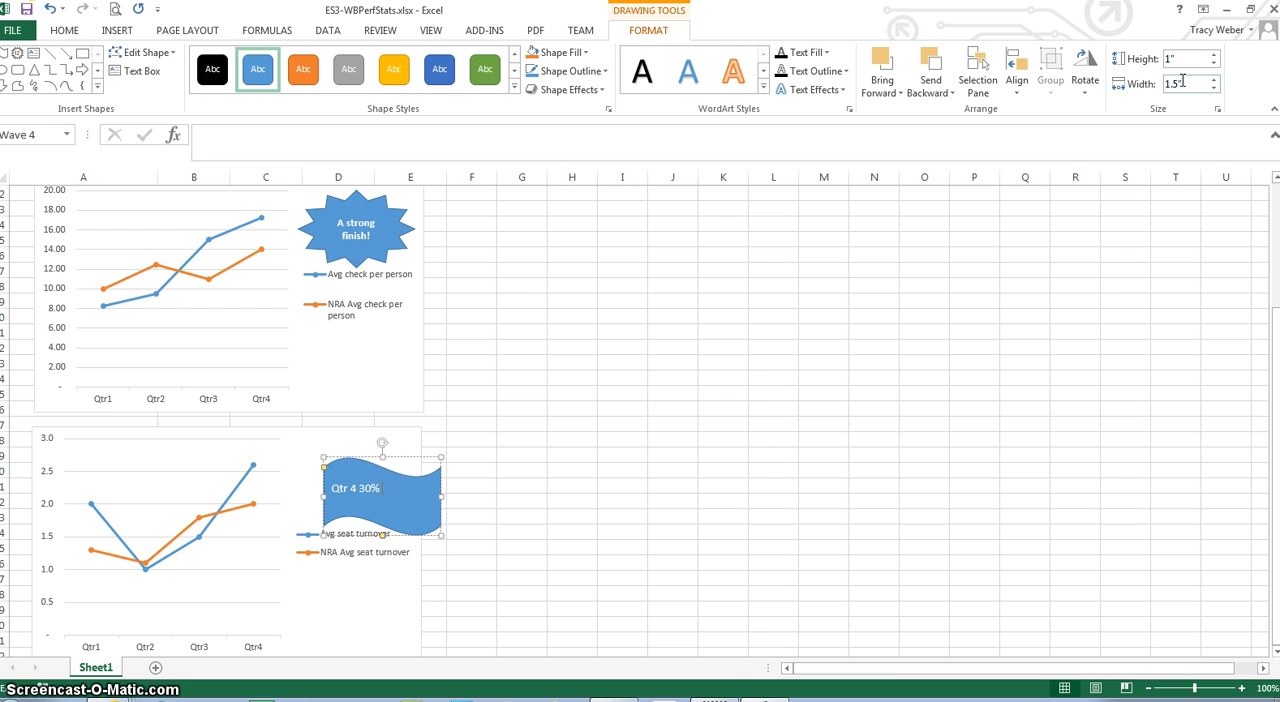
text( above NRA!)
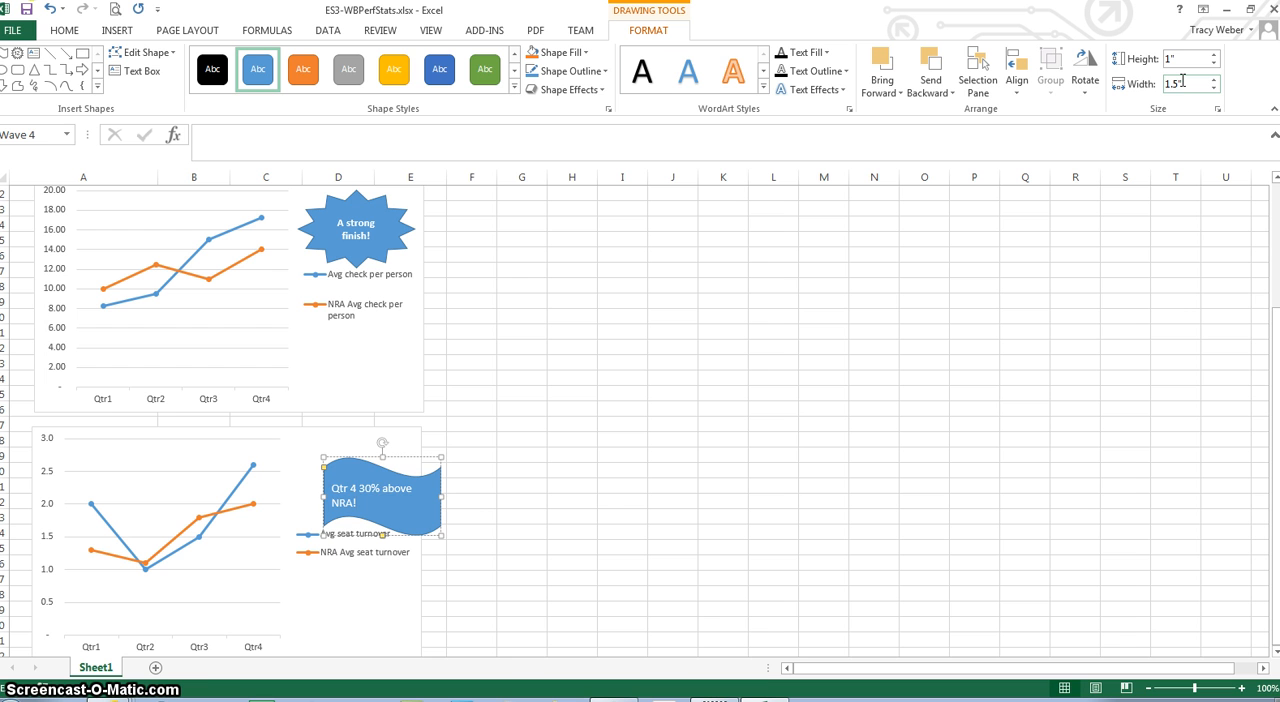
Format all the wave shape's text as centered, middle-aligned, 10-point and bold
key(ctrl+a)
key(ctrl+e)
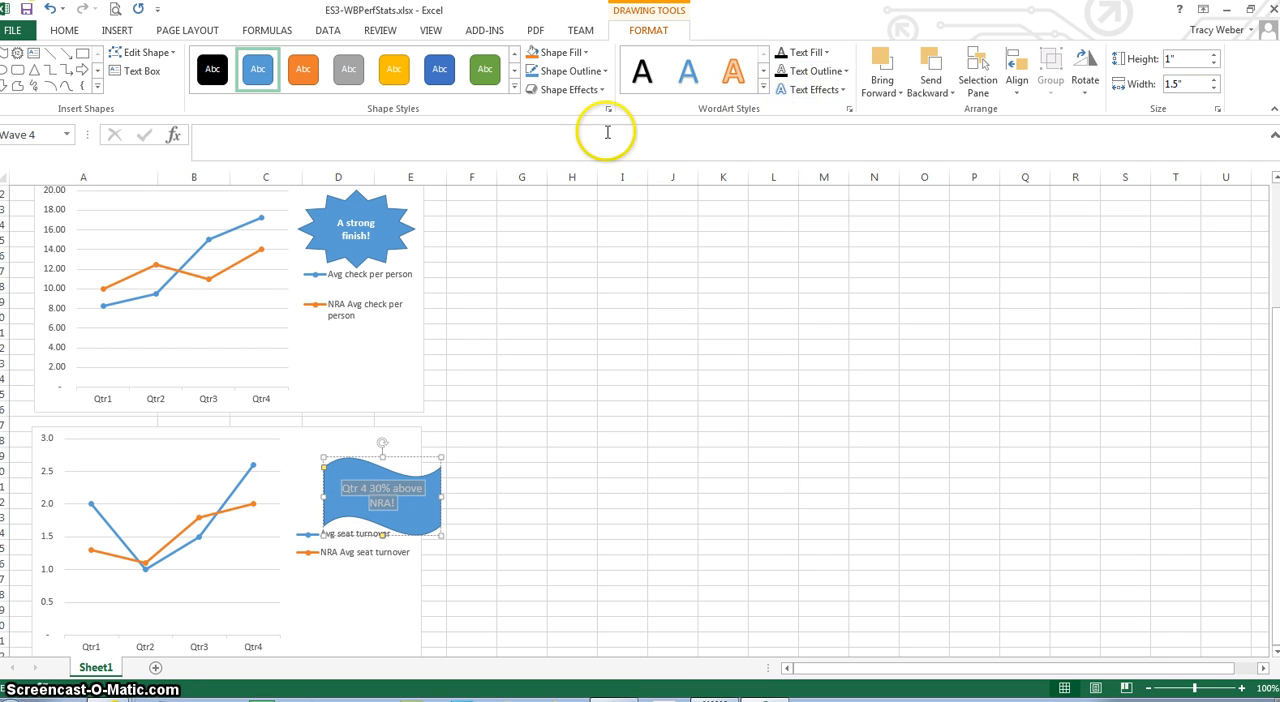
click(62, 30)
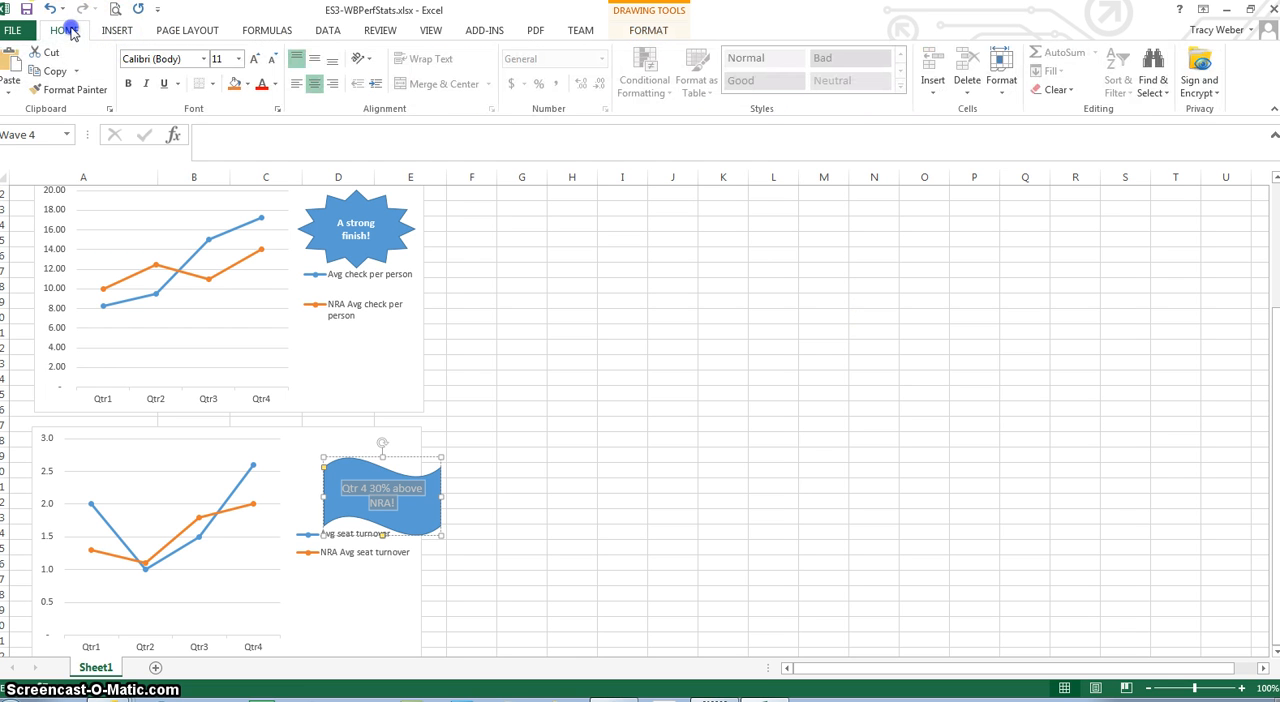
click(239, 59)
click(221, 112)
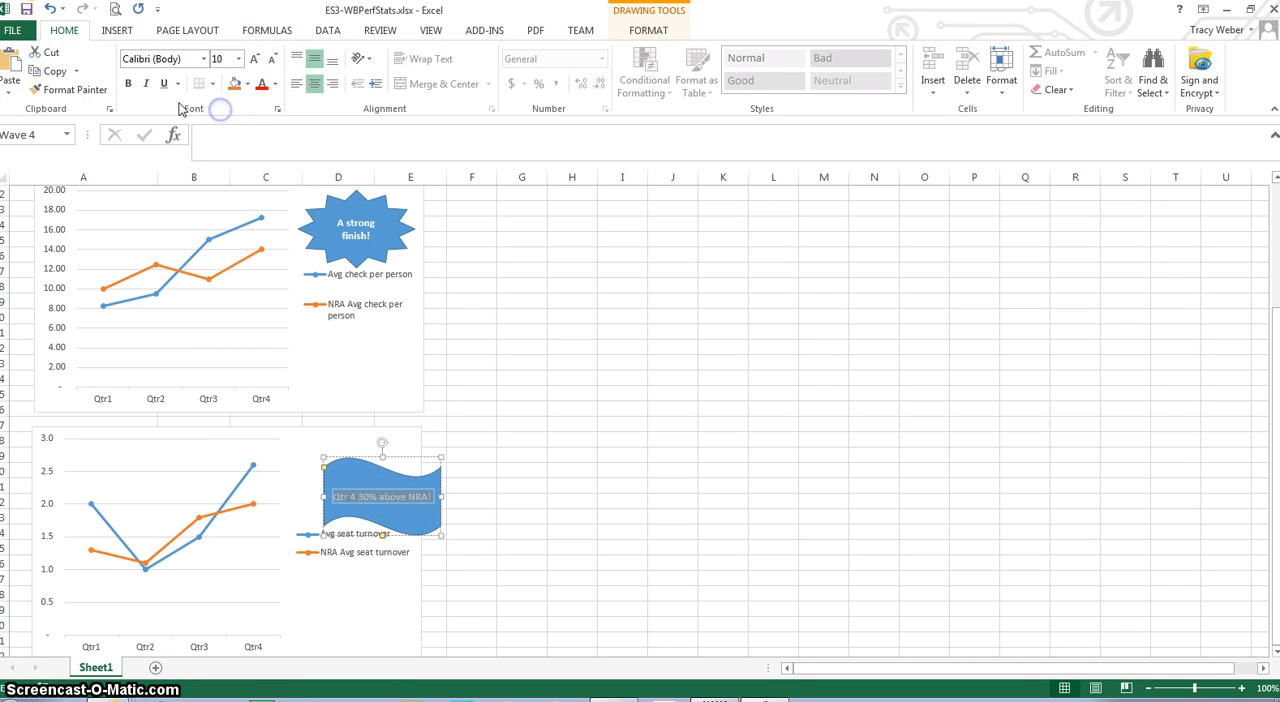
click(127, 86)
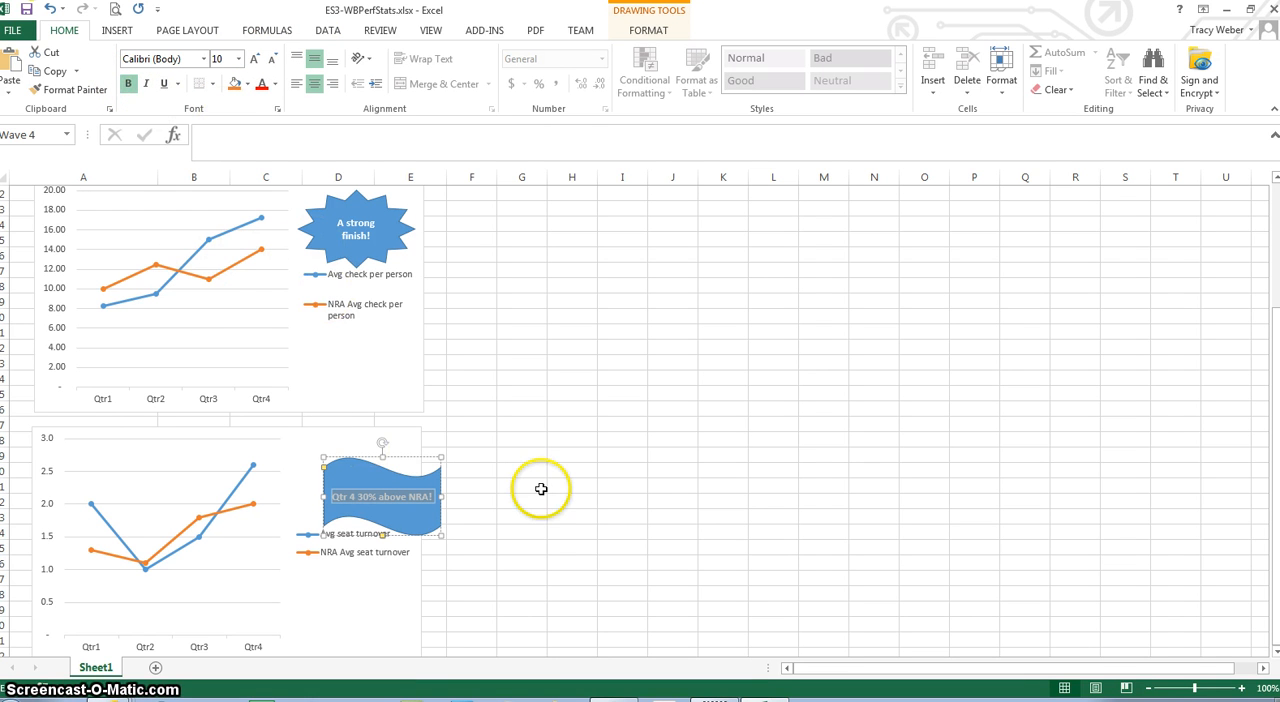
Move the wave shape up and left so it fits inside the seat turnover chart above the legend
click(411, 465)
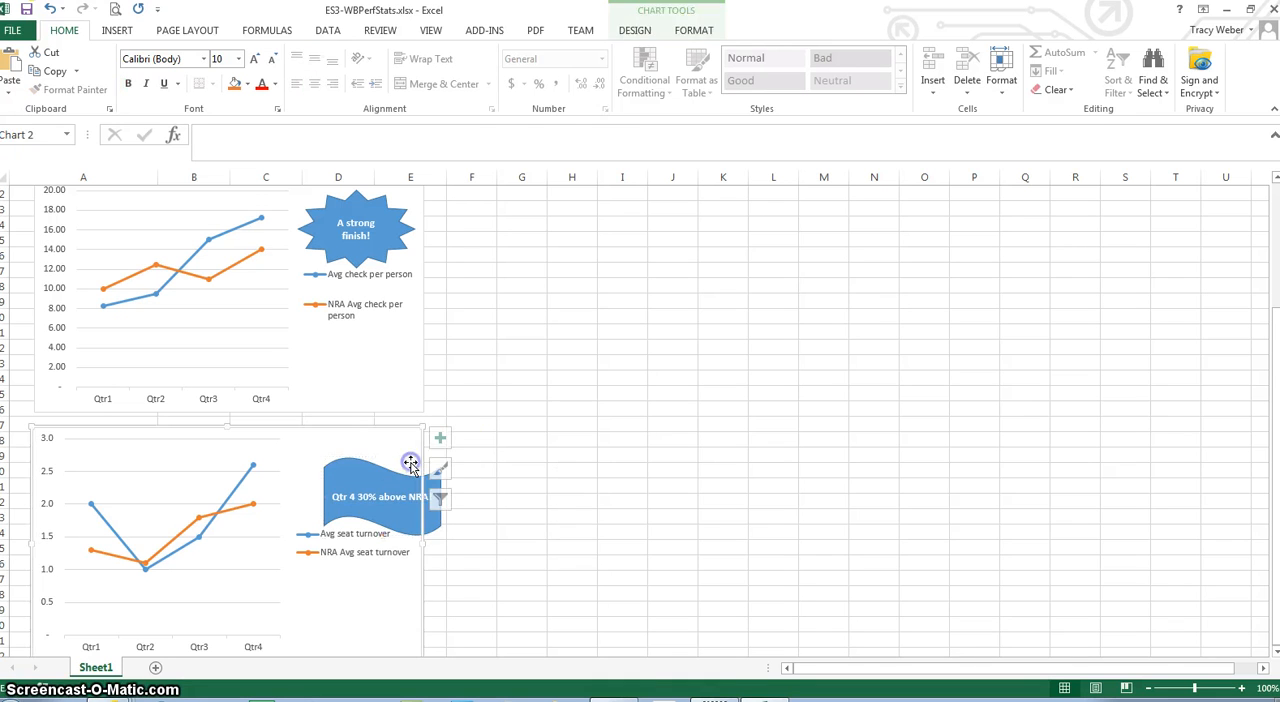
click(389, 485)
mouse_move(388, 465)
mouse_down()
mouse_move(357, 459)
mouse_move(401, 475)
mouse_move(415, 466)
mouse_move(382, 447)
mouse_up()
click(402, 478)
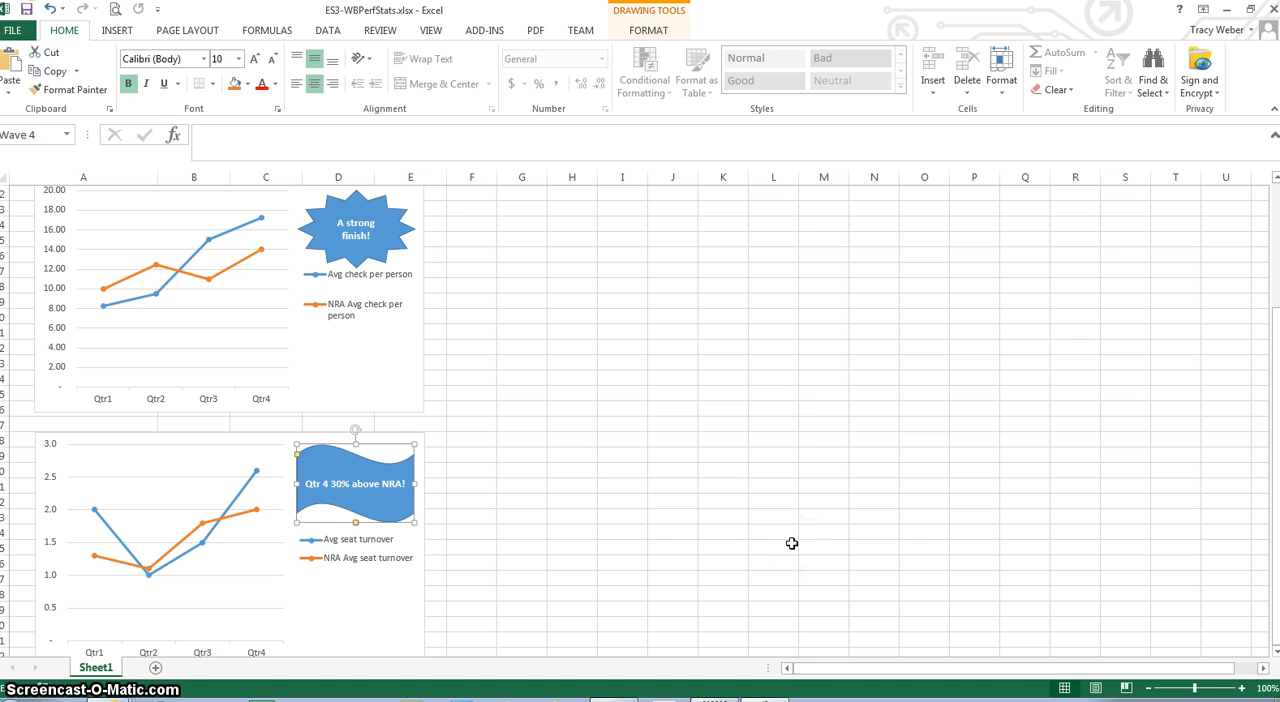
Preview the worksheet's printout, select HP Officejet Pro 8600 (Network) as the printer, and return to the worksheet
click(14, 32)
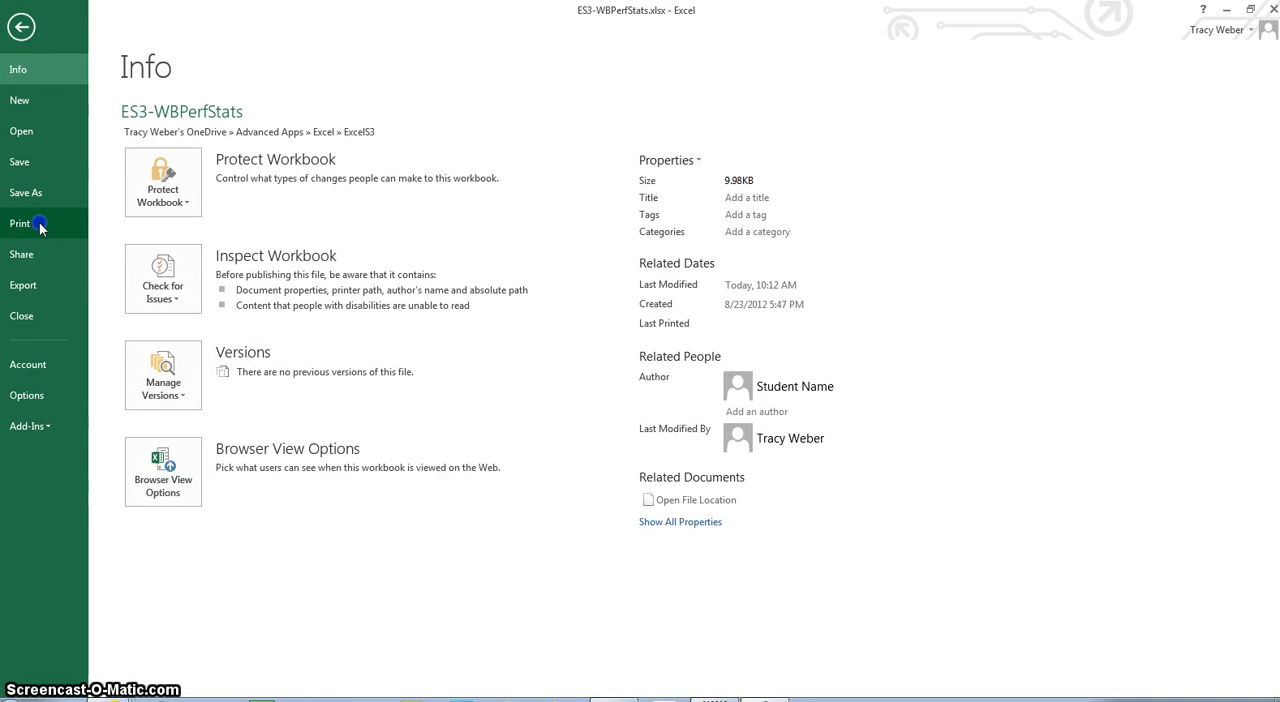
click(38, 225)
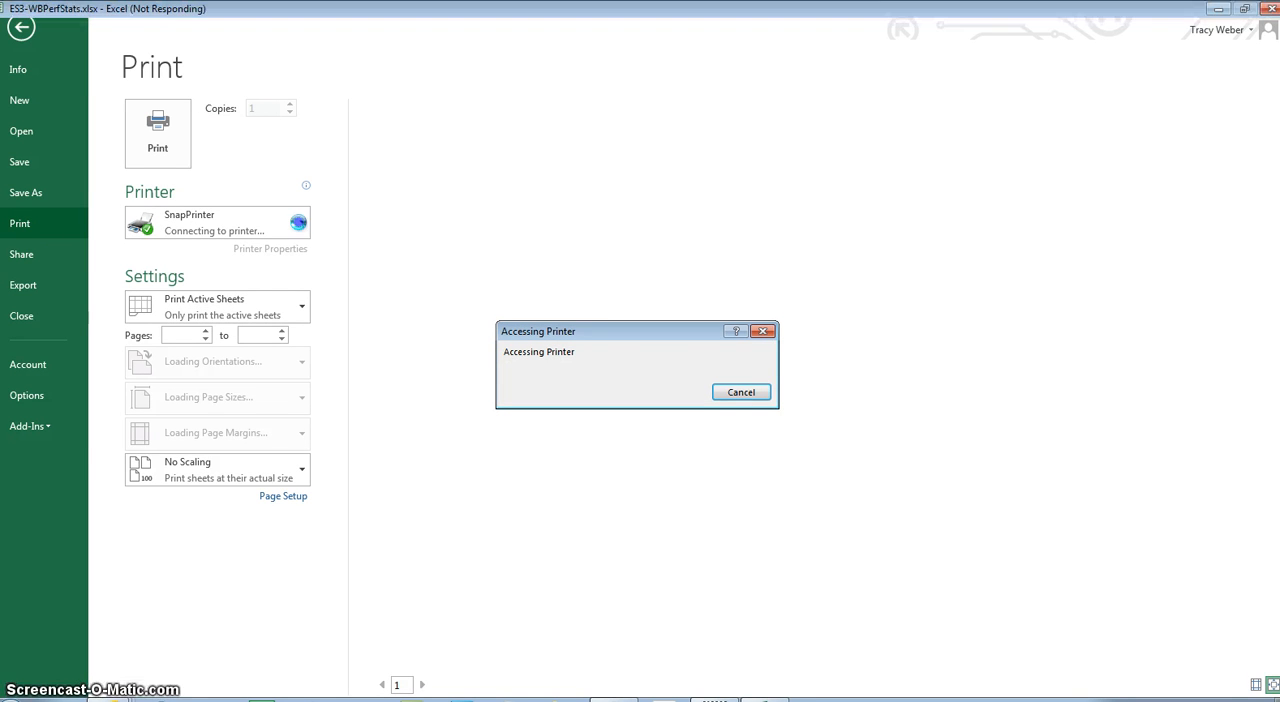
click(300, 224)
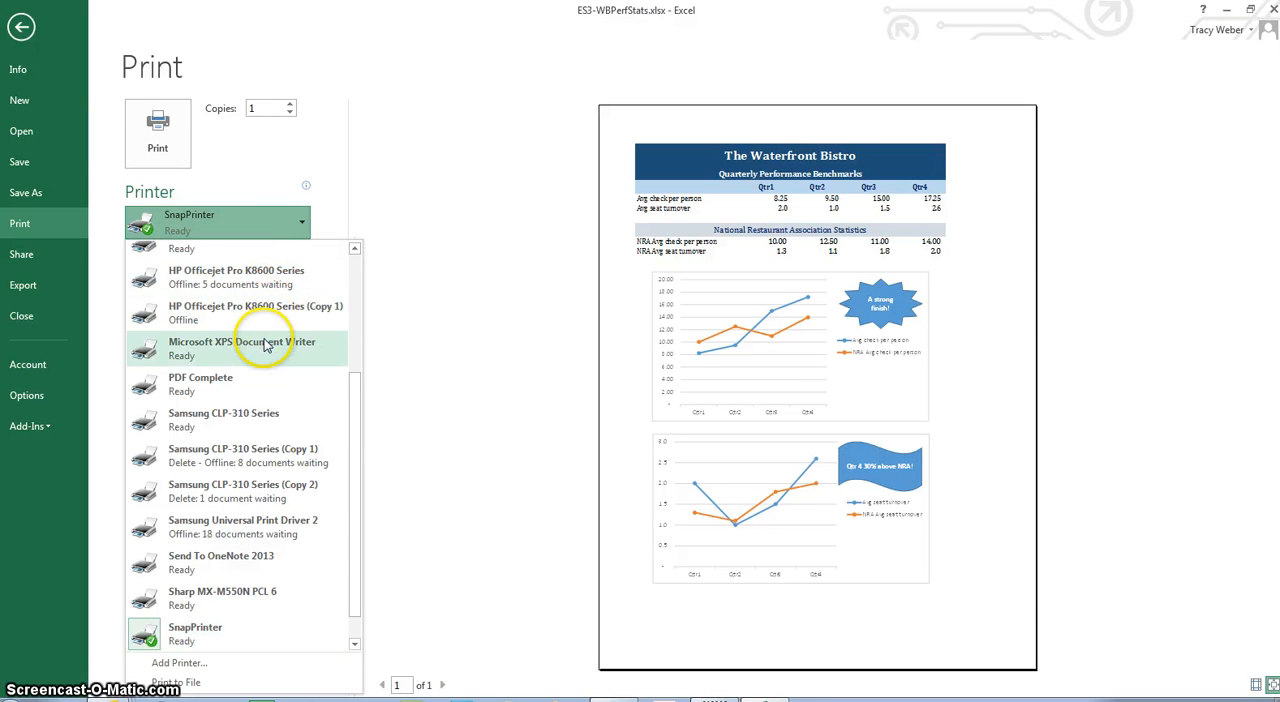
drag(357, 420, 347, 272)
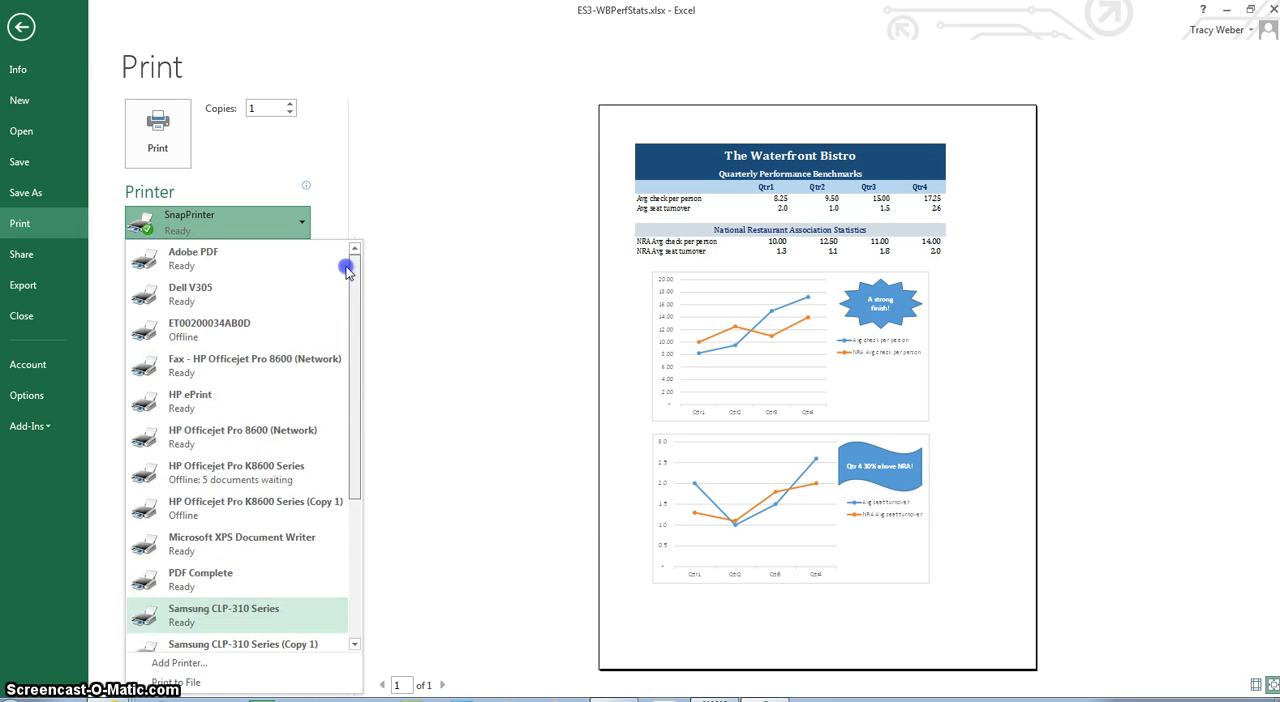
click(252, 430)
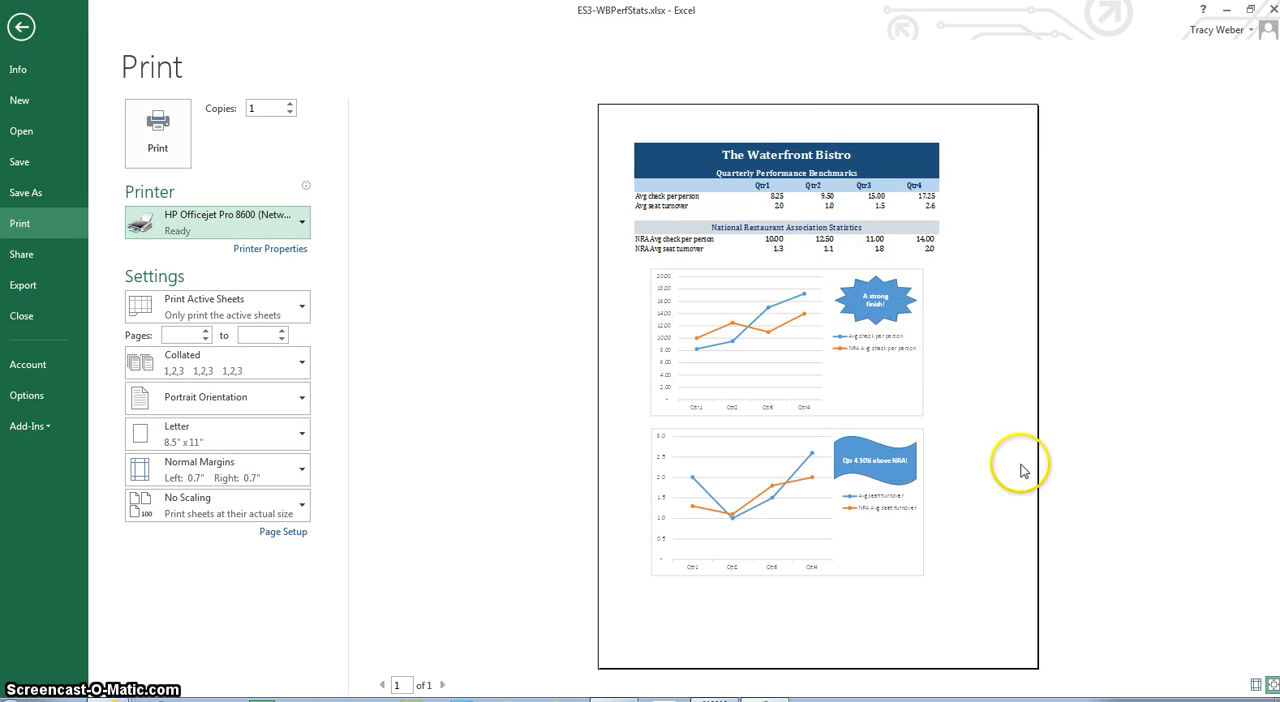
click(21, 27)
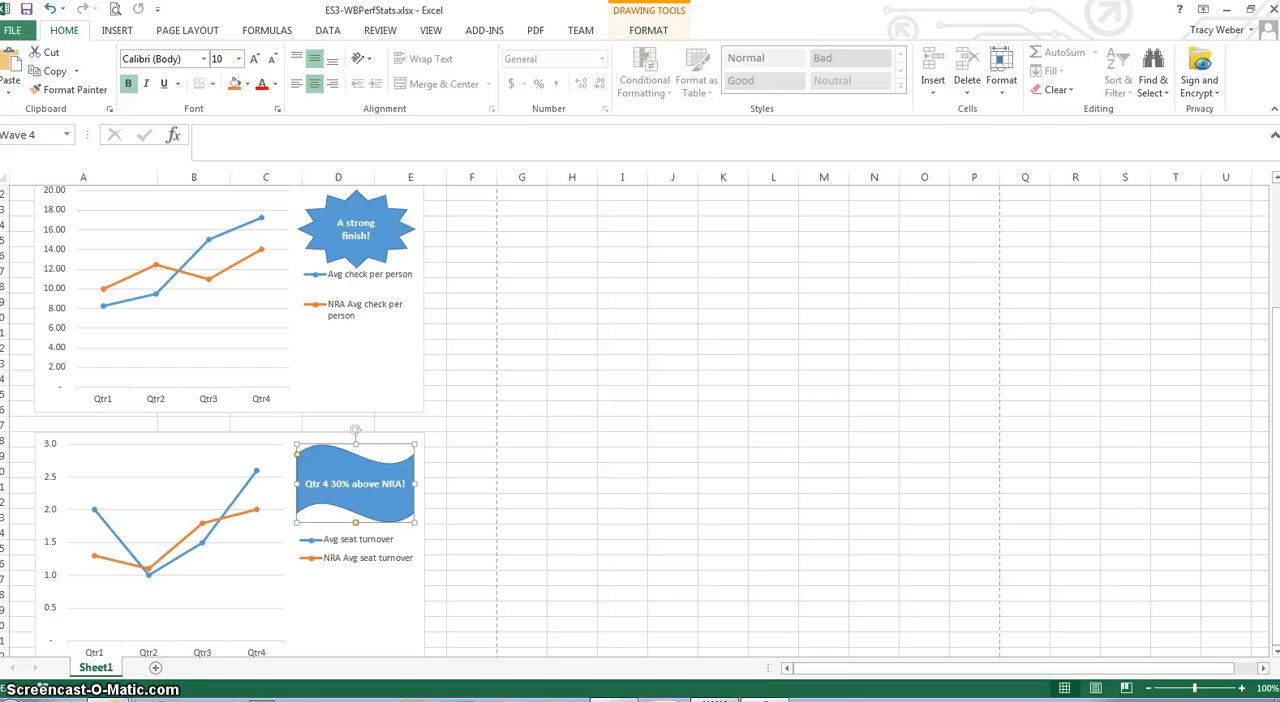
Close the ES3-WBPerfStats.xlsx workbook without exiting the program
click(15, 35)
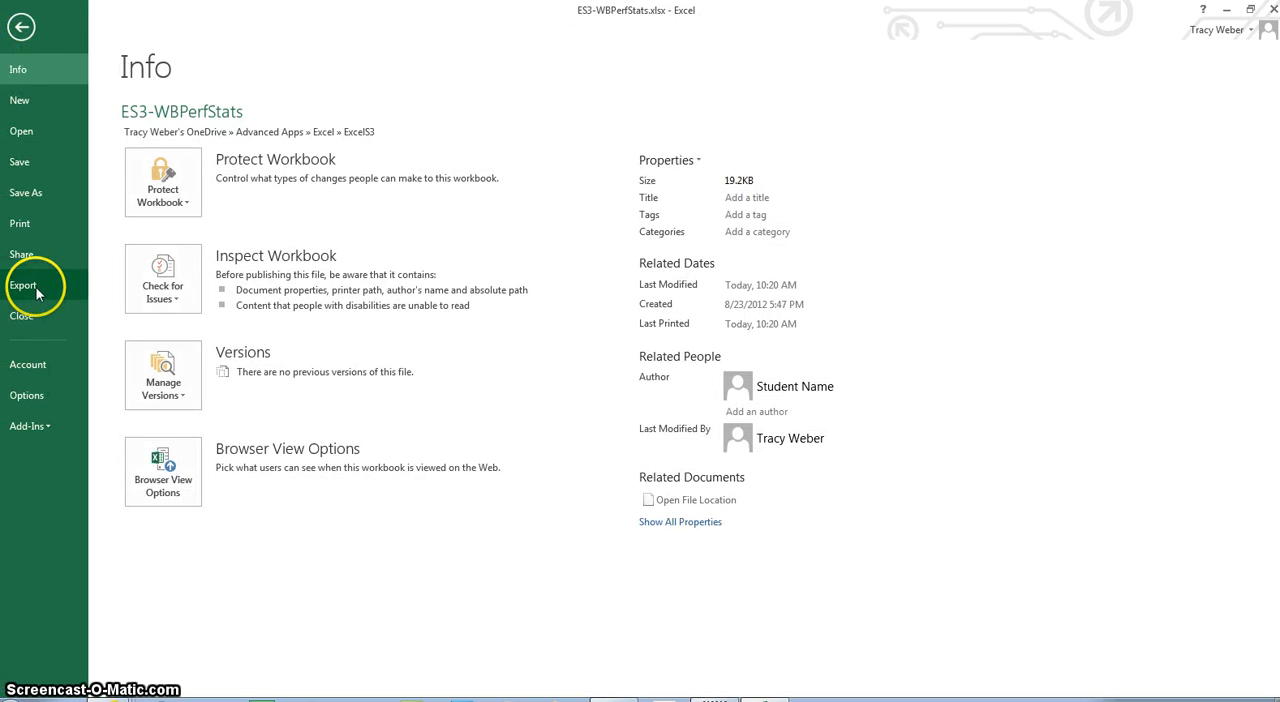
key(Escape)
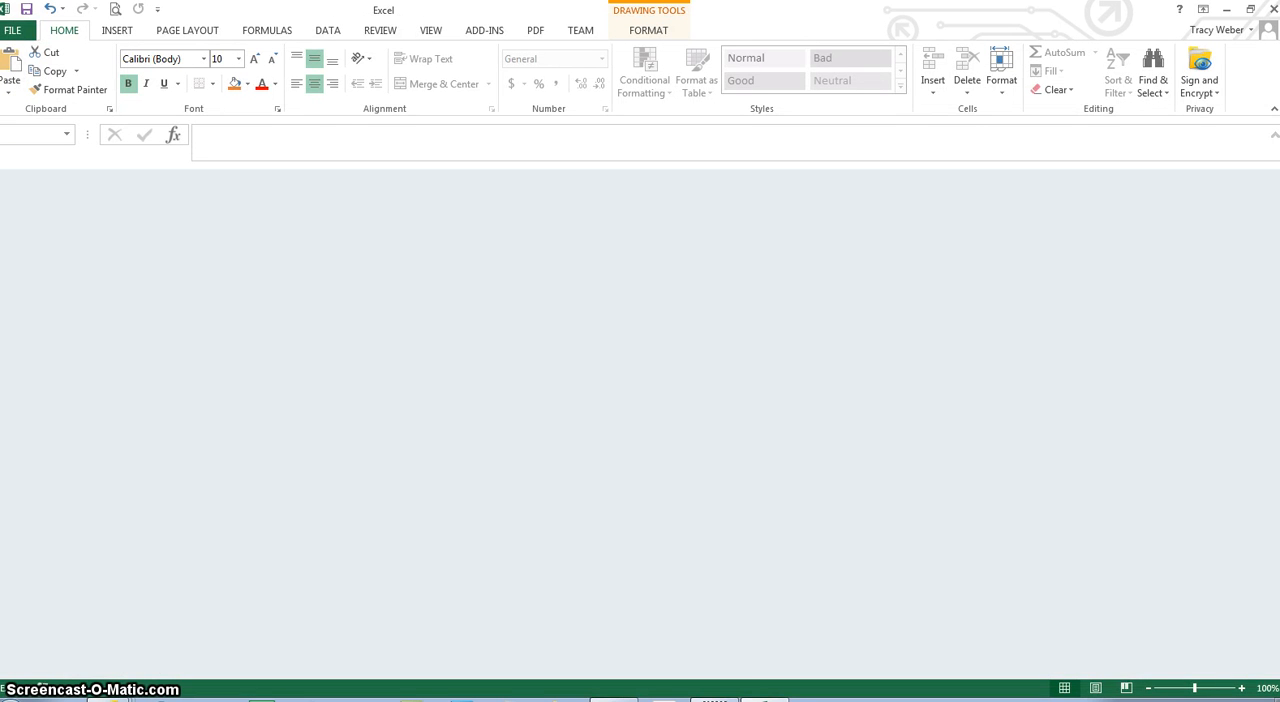